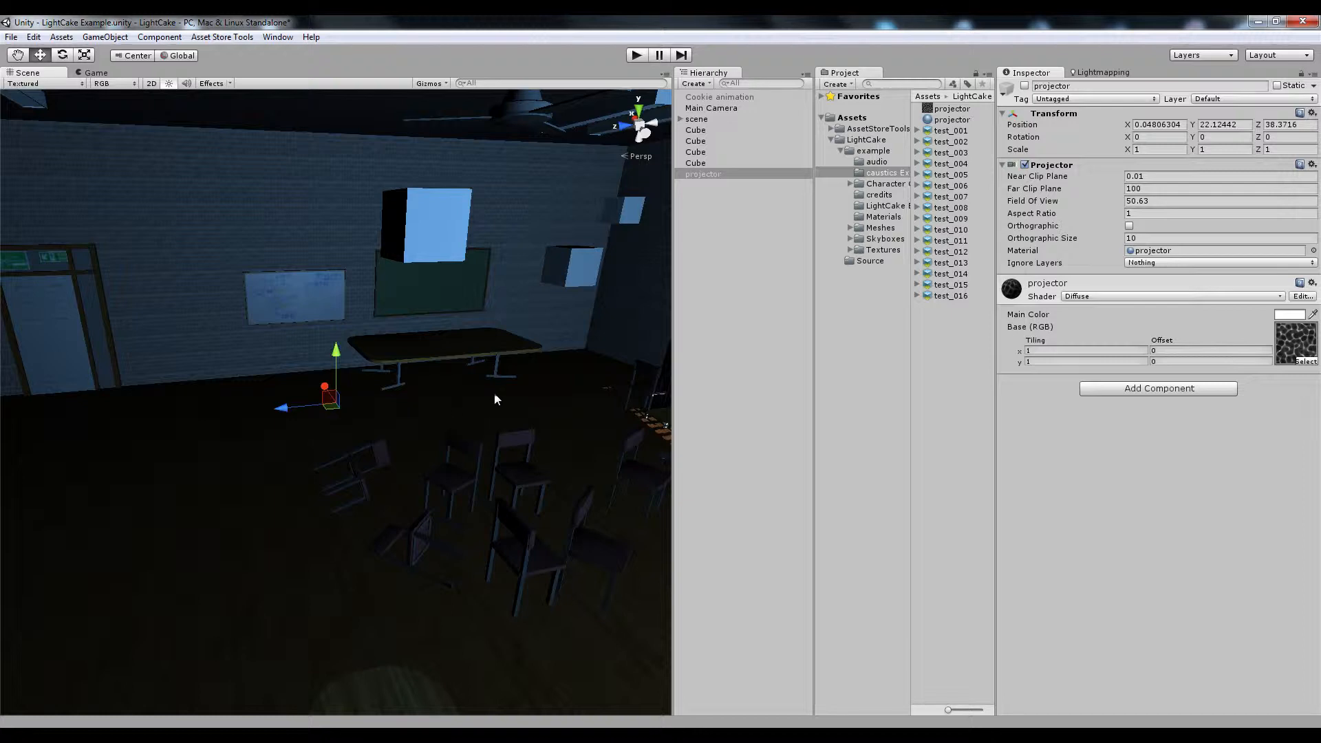
Enable the projector object and examine the caustics it casts around the classroom.
left_click(1024, 86)
left_click_drag(289, 338, 639, 371, "alt")
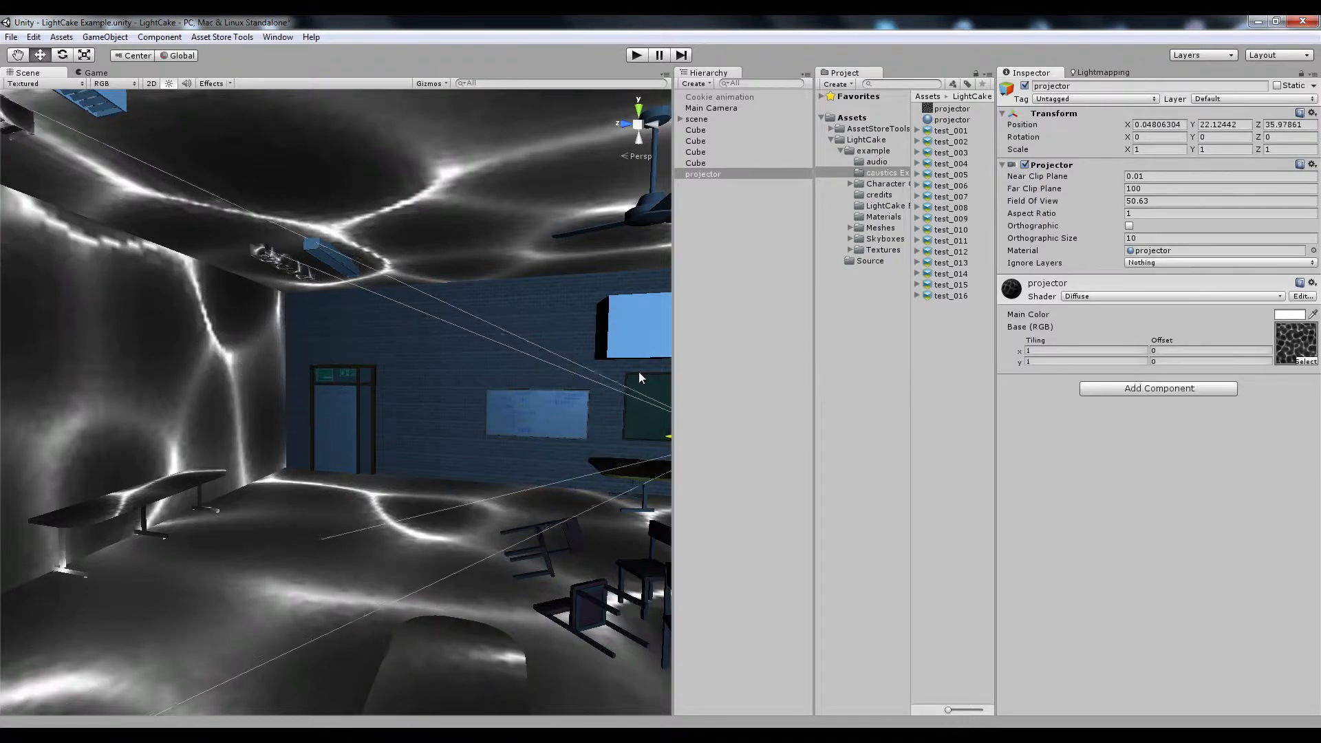
left_click_drag(481, 413, 661, 529, "alt")
left_click_drag(398, 382, 660, 358, "alt")
Delete the projector object from the scene and its projector.bmp texture from the caustics example folder.
left_click(742, 175)
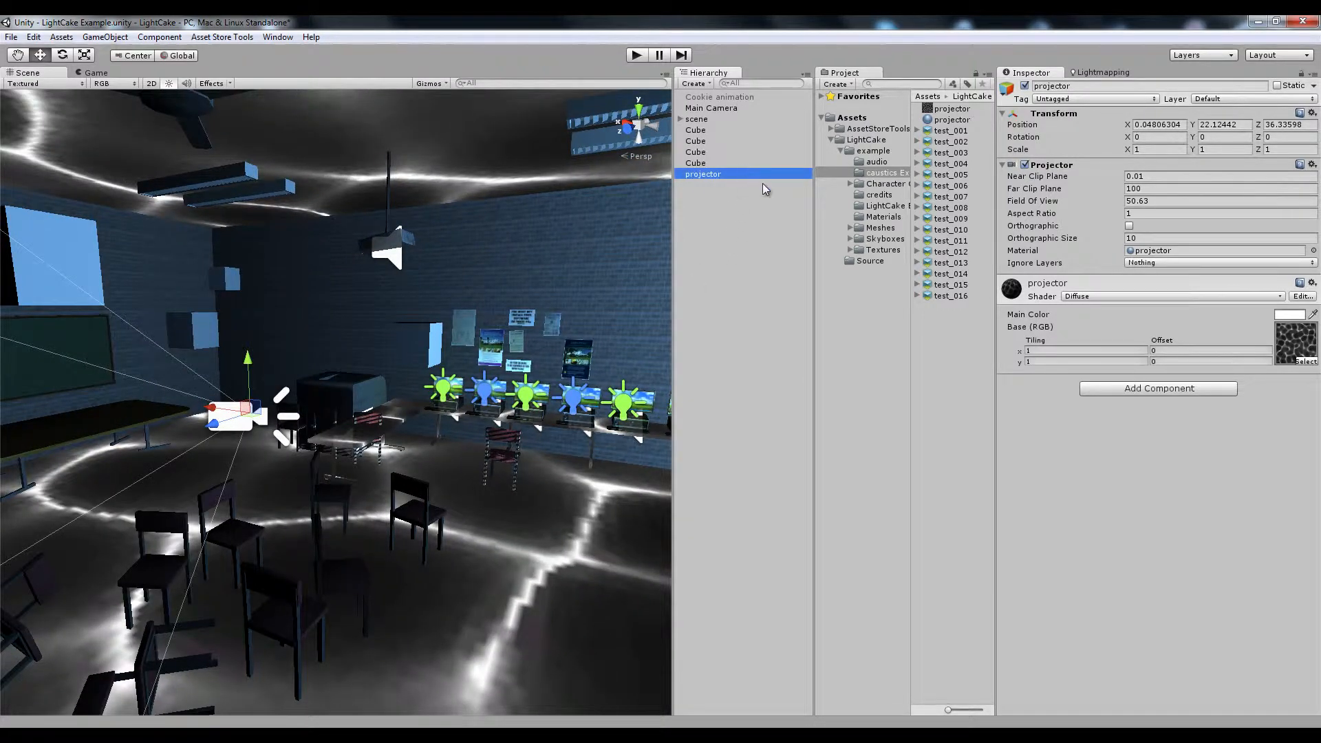
key("Delete")
left_click(944, 111)
key("Delete")
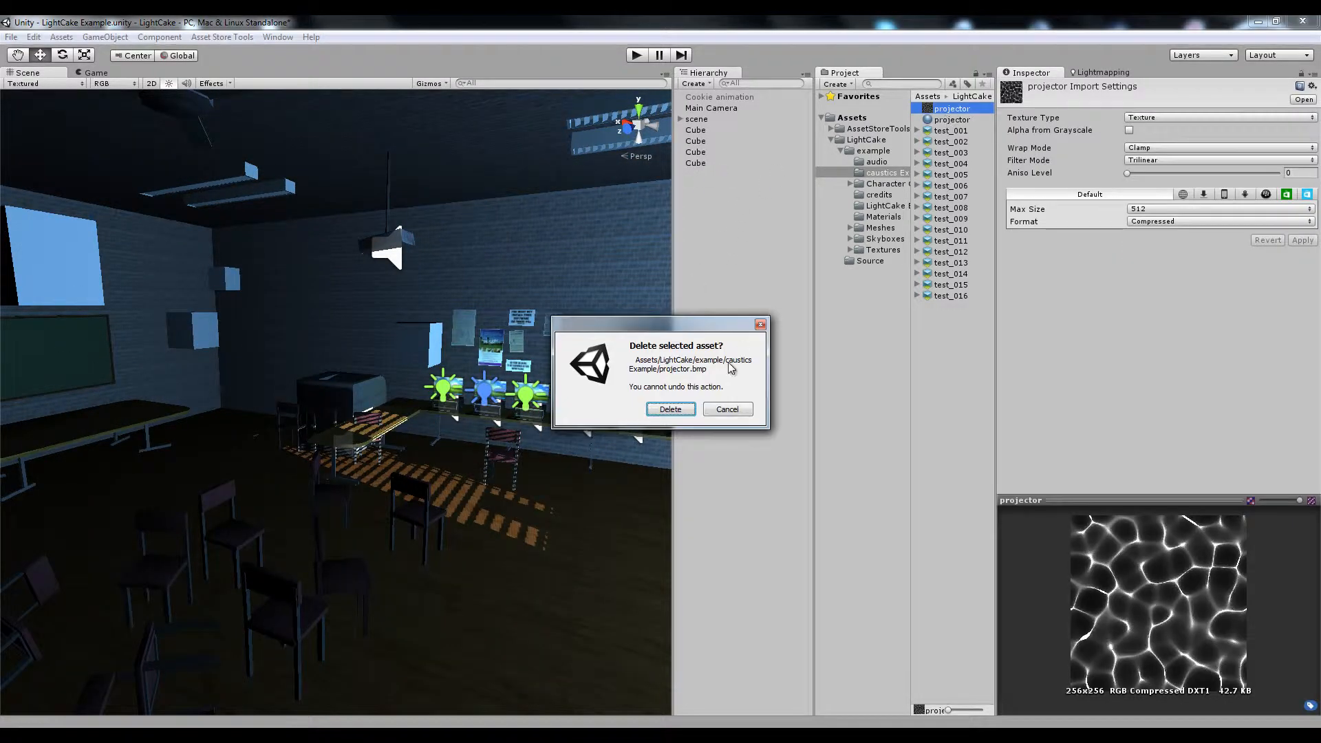
left_click(670, 409)
Delete the projector.mat material from the caustics example folder.
left_click(966, 98)
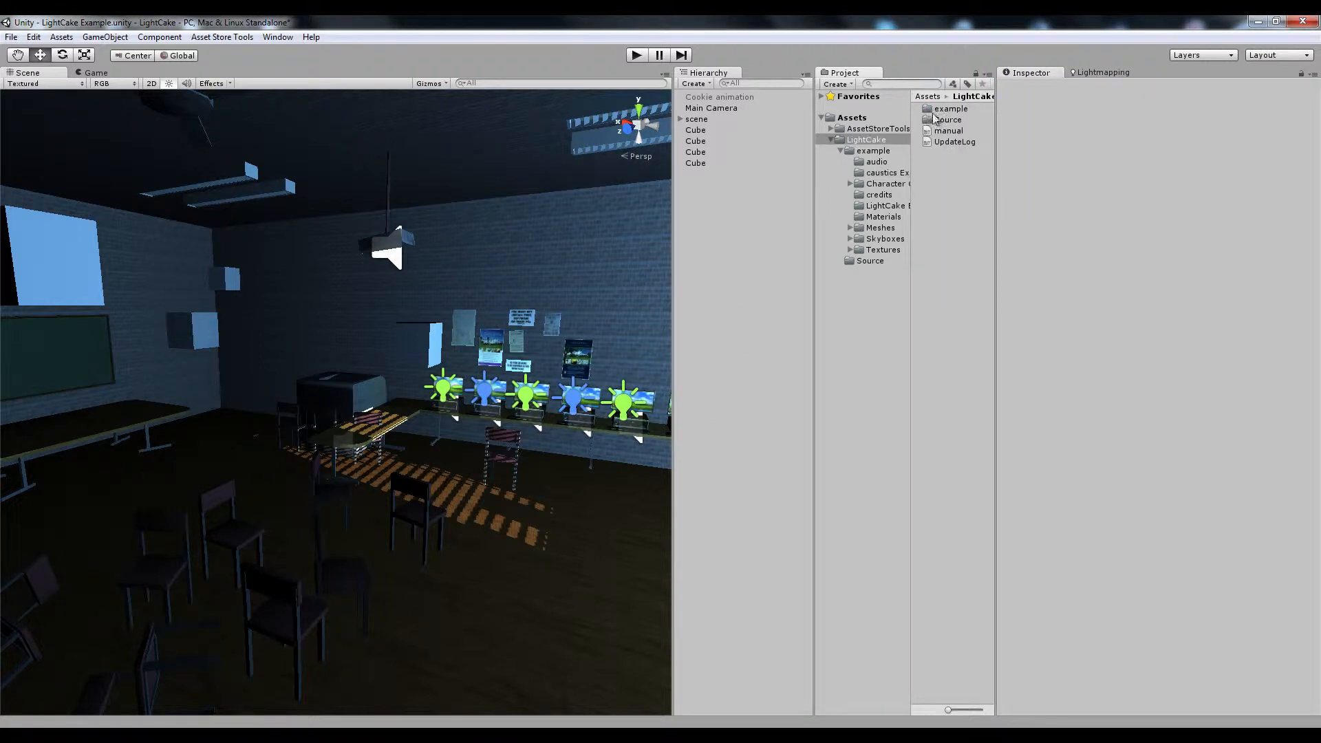
left_click(885, 173)
left_click(952, 108)
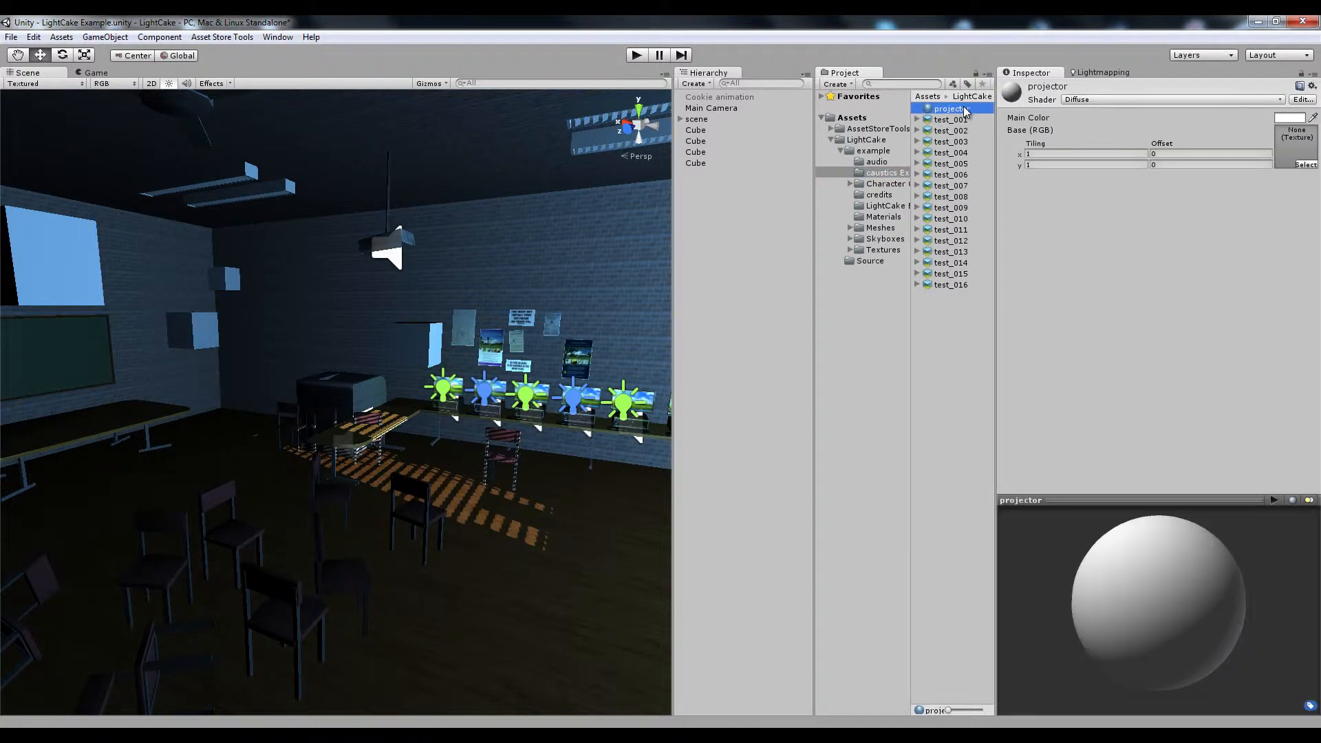
key("Delete")
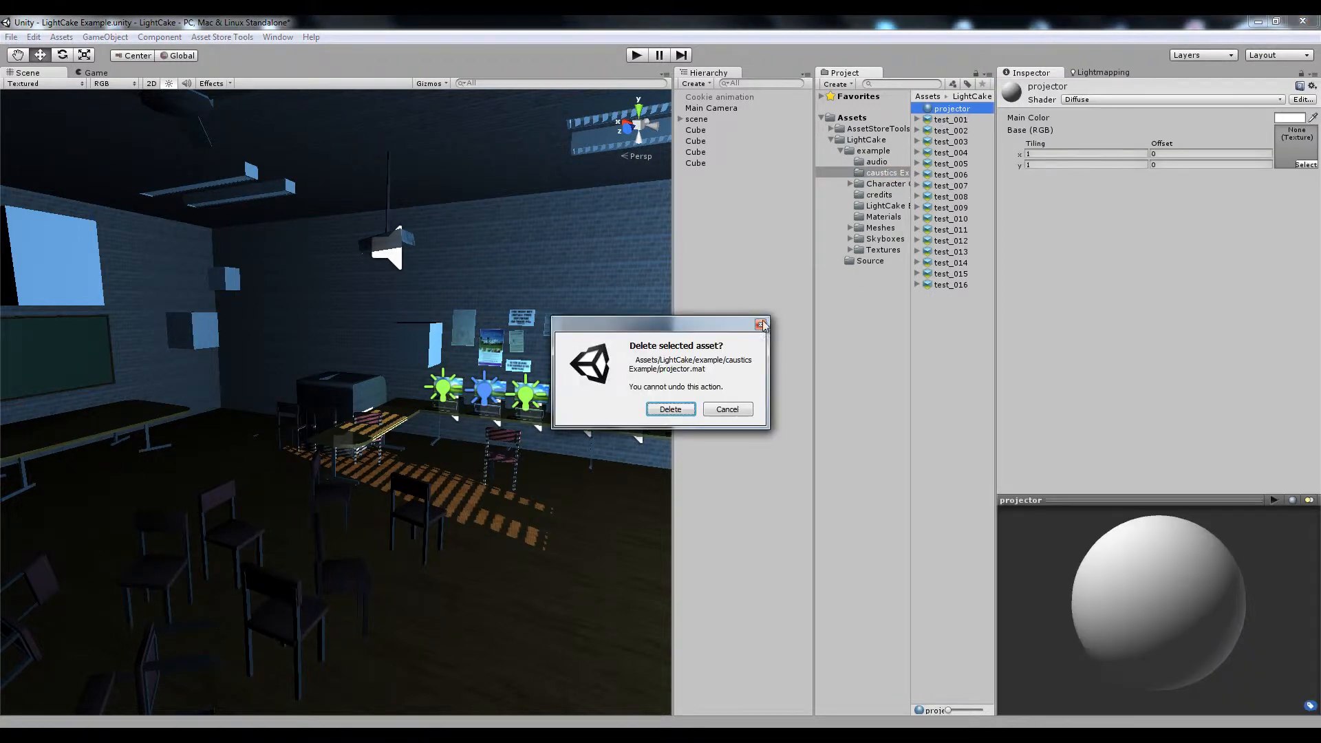
left_click(670, 409)
Enable the Cookie animation light, preview its animated caustics in Play mode, and inspect them in the scene.
left_click(747, 97)
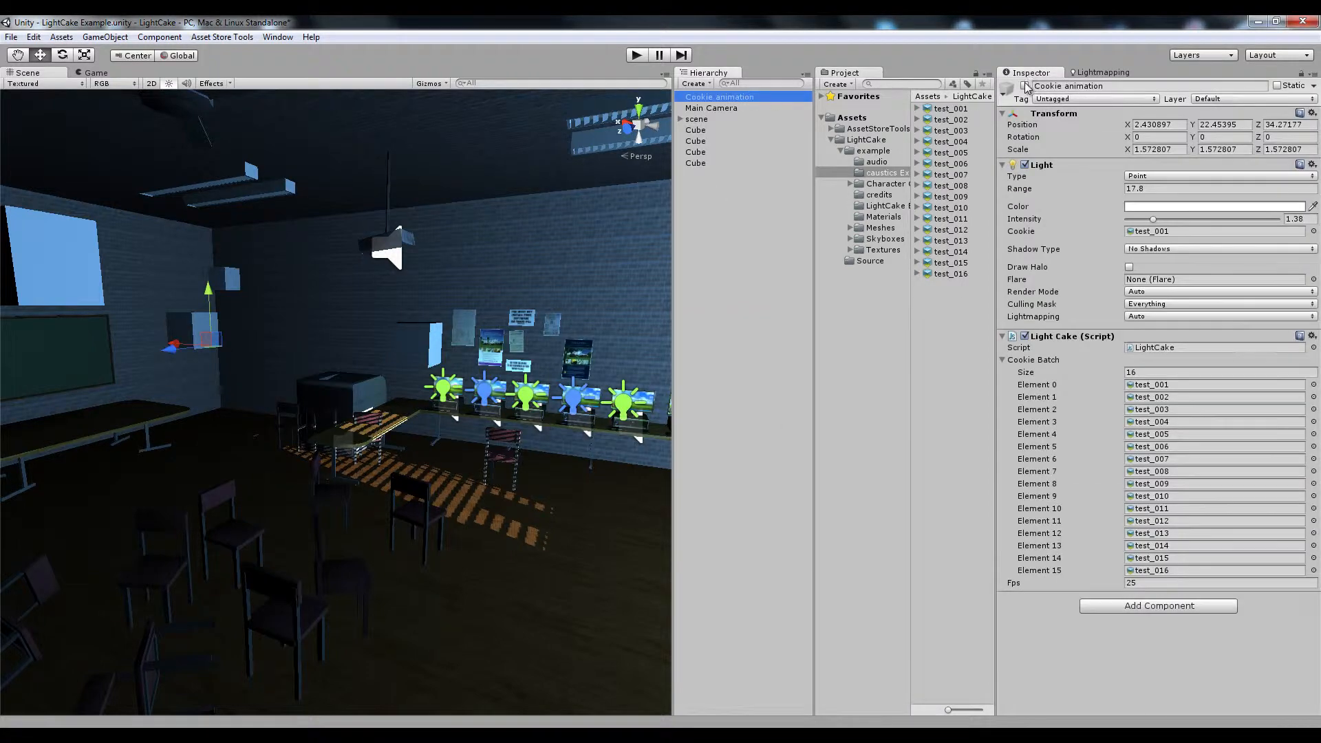
left_click_drag(533, 314, 456, 304, "alt")
right_click_drag(457, 303, 523, 363, "alt")
left_click(639, 53)
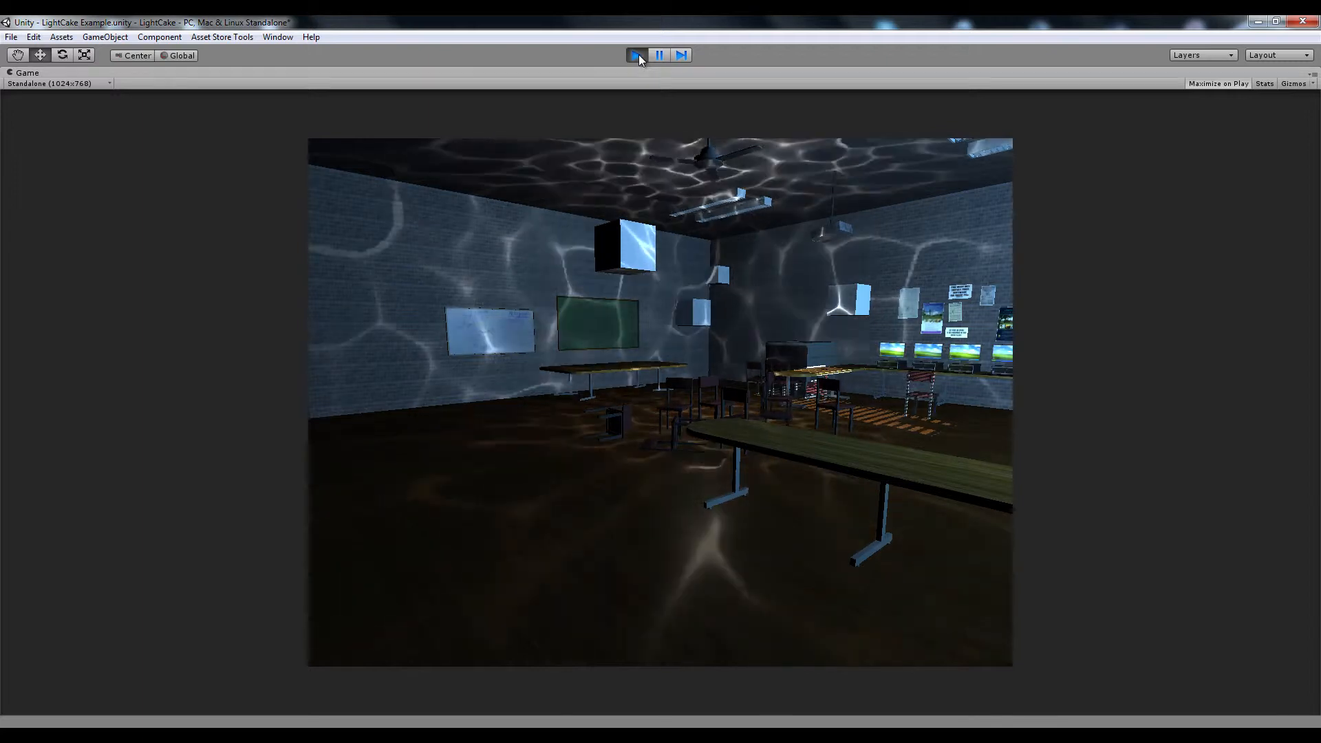
left_click(638, 55)
left_click_drag(408, 307, 365, 316, "alt")
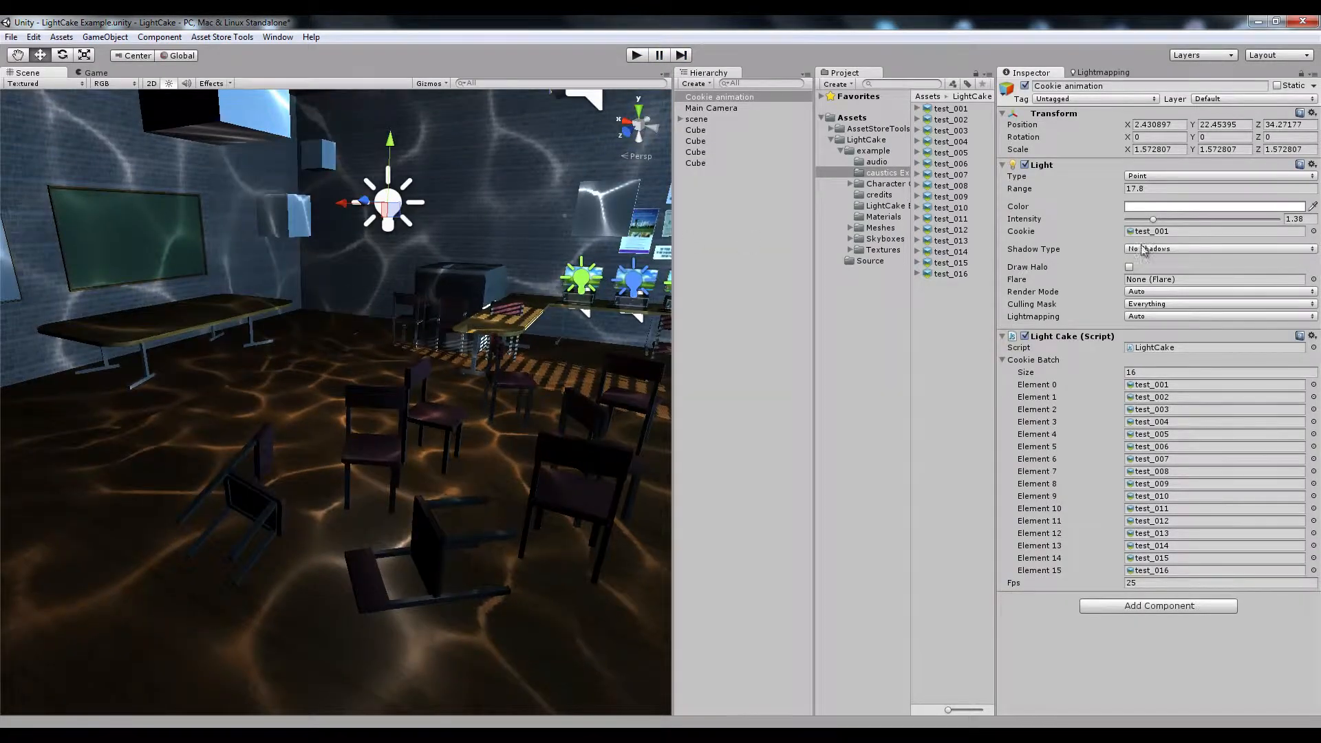
left_click_drag(413, 296, 434, 357, "alt")
Disable the Cookie animation light and clear the selection.
left_click(738, 98)
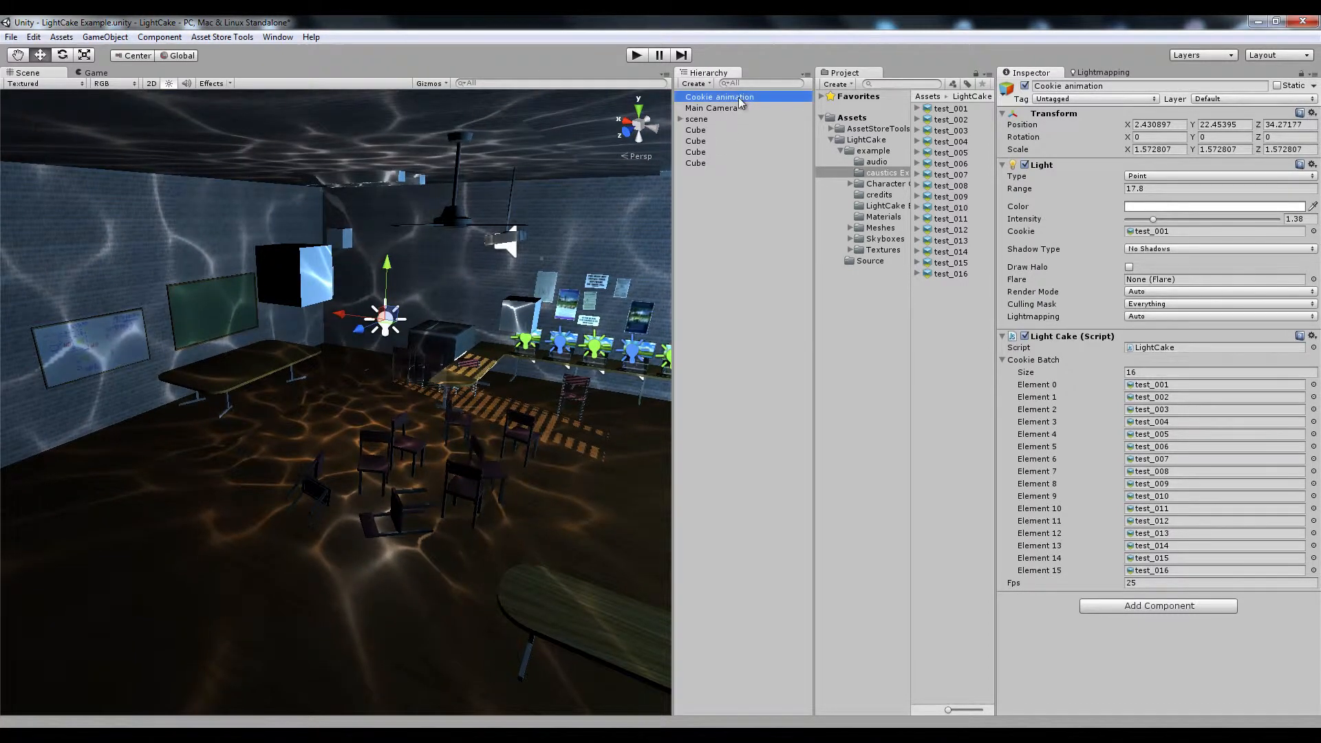
left_click(1025, 86)
left_click(730, 239)
Create a point light and position it above the chairs at about X 1.95, Y 21.73, Z 34.34.
left_click_drag(405, 209, 159, 144, "alt")
left_click(104, 36)
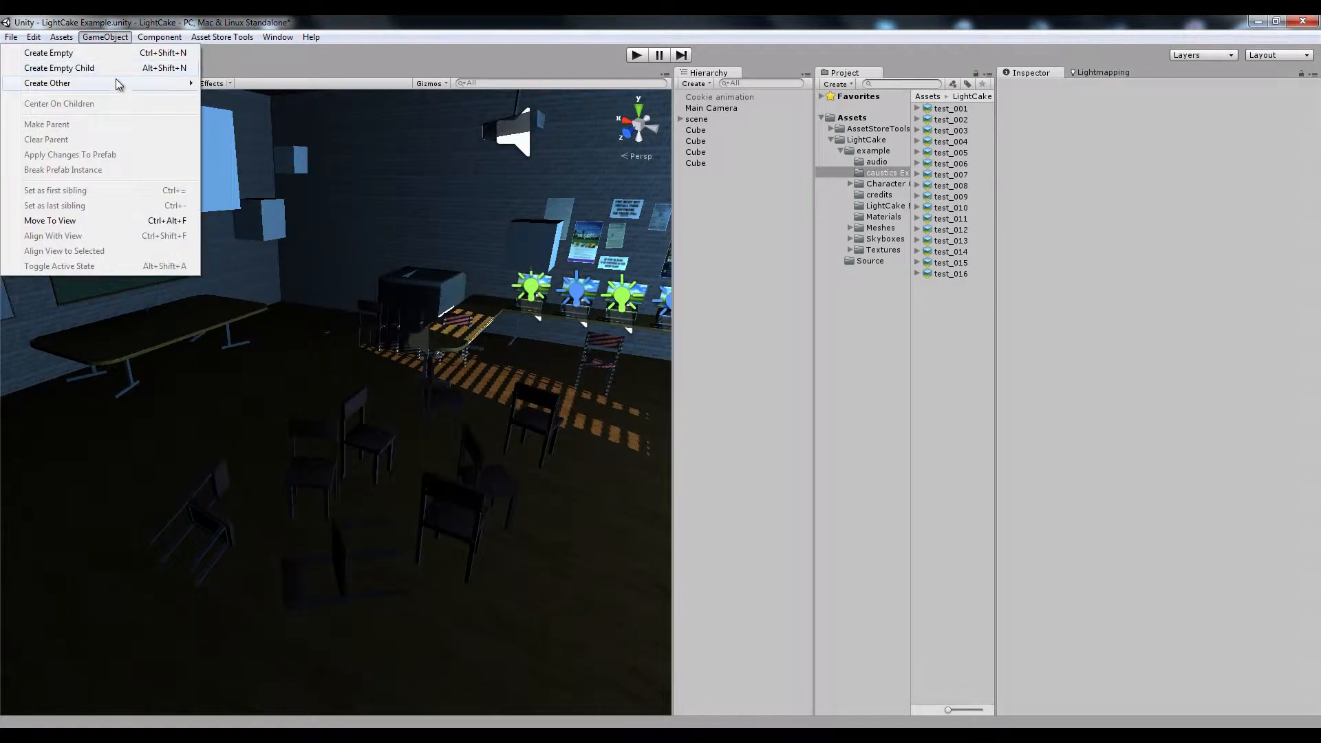
mouse_move(192, 83)
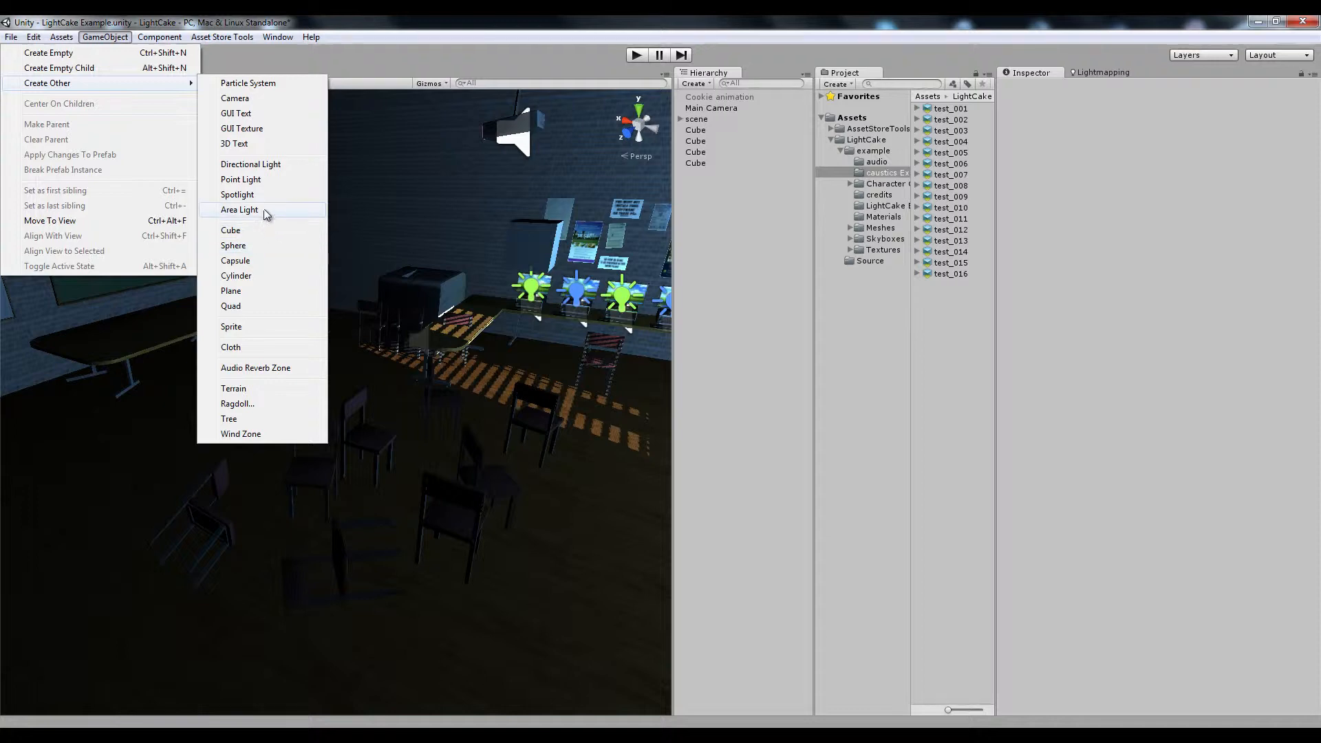
left_click(263, 181)
left_click_drag(307, 266, 172, 295, "alt")
left_click_drag(285, 404, 370, 386)
mouse_move(391, 311)
left_mouse_down()
mouse_move(385, 299)
mouse_move(432, 305)
mouse_move(380, 269)
mouse_move(411, 307)
left_mouse_up()
Set the texture type of test_001 through test_016 to Texture and apply the import settings.
left_click(967, 109)
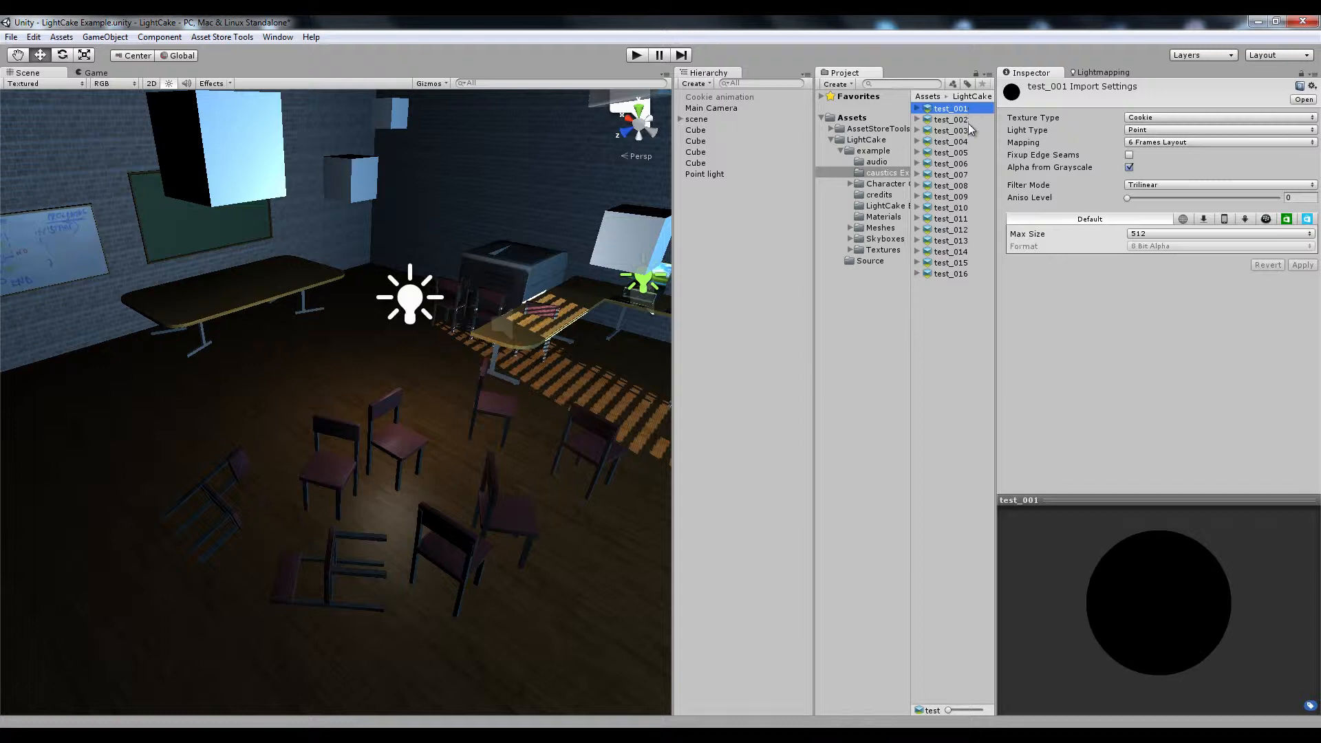
left_click(952, 274, "shift")
left_click(1153, 118)
left_click(1156, 132)
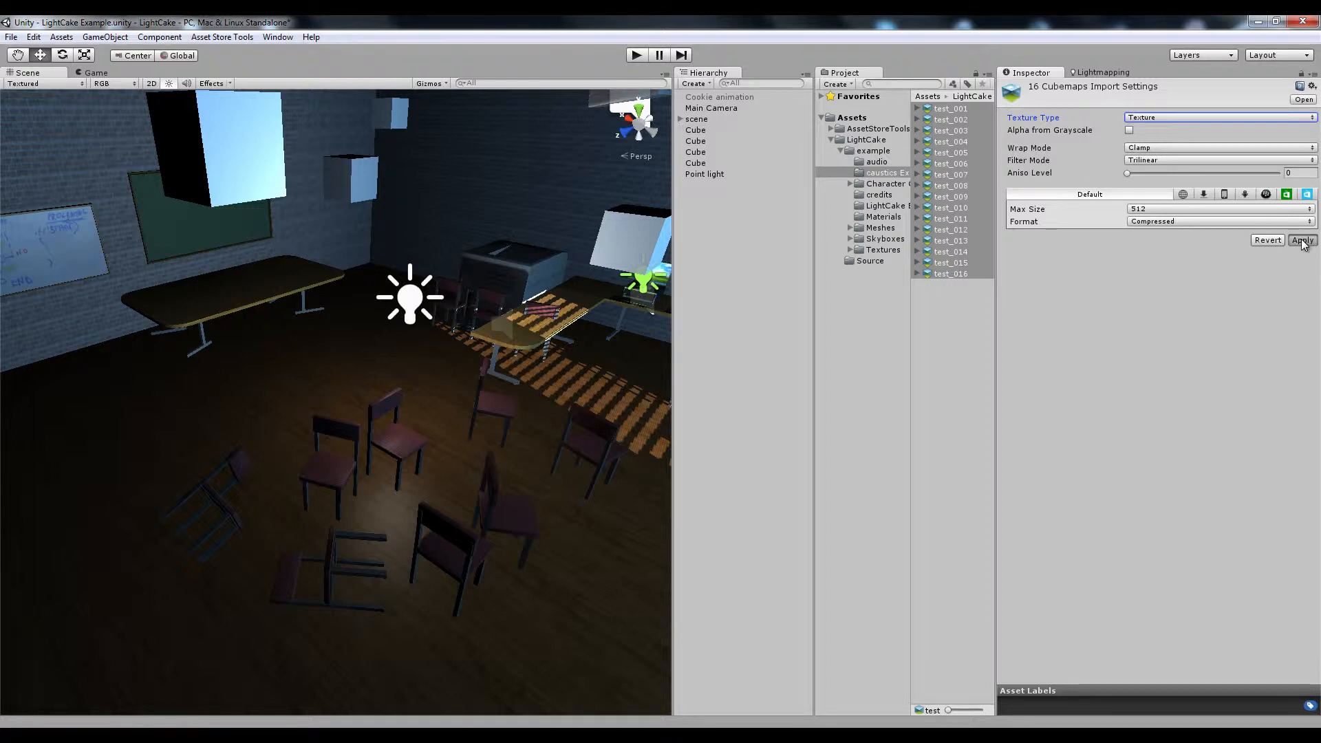
Look through the caustics frames from test_001 onwards one by one in the preview.
left_click(970, 110)
key("Down")
key("Down")
key("Down")
key("Down")
key("Down")
key("Down")
key("Down")
key("Down")
key("Down")
key("Down")
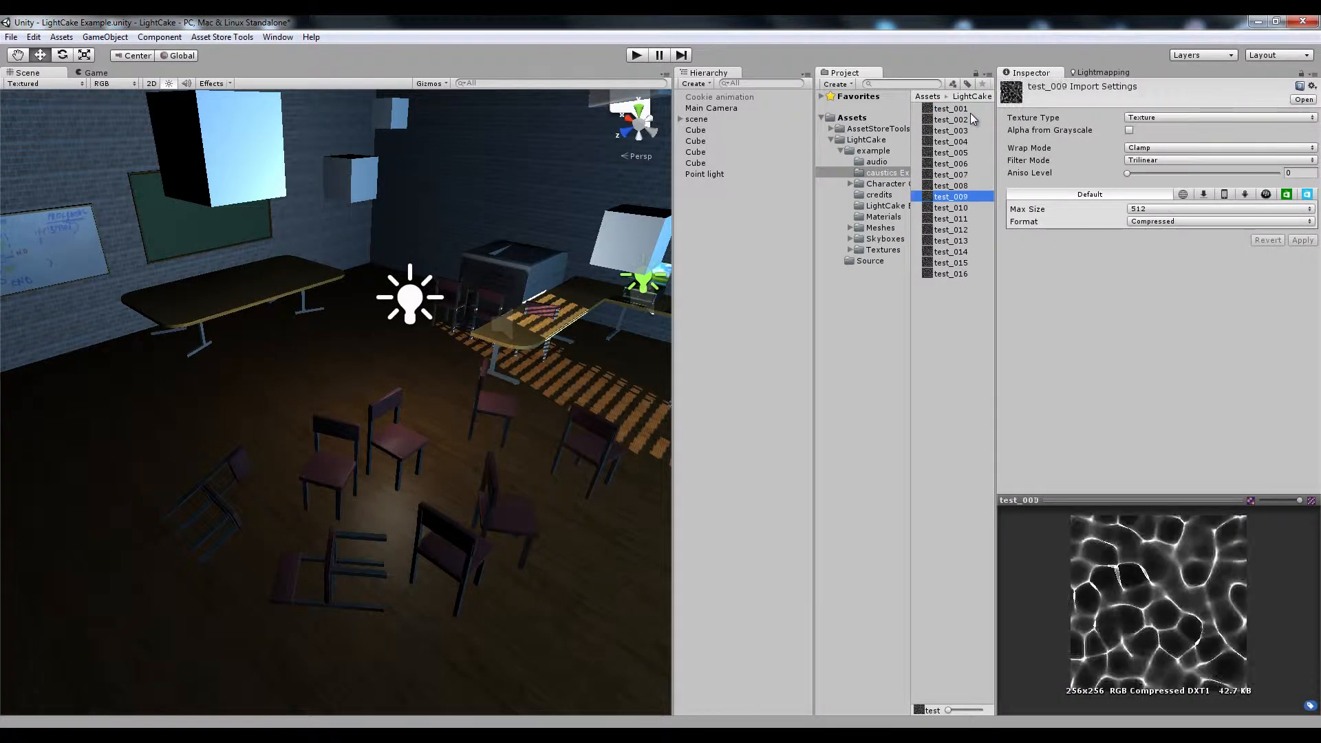
key("Down")
key("Down")
key("Down")
Import test_001 through test_016 as Cookie textures with light type Point and Alpha from Grayscale enabled, and apply.
left_click(965, 109)
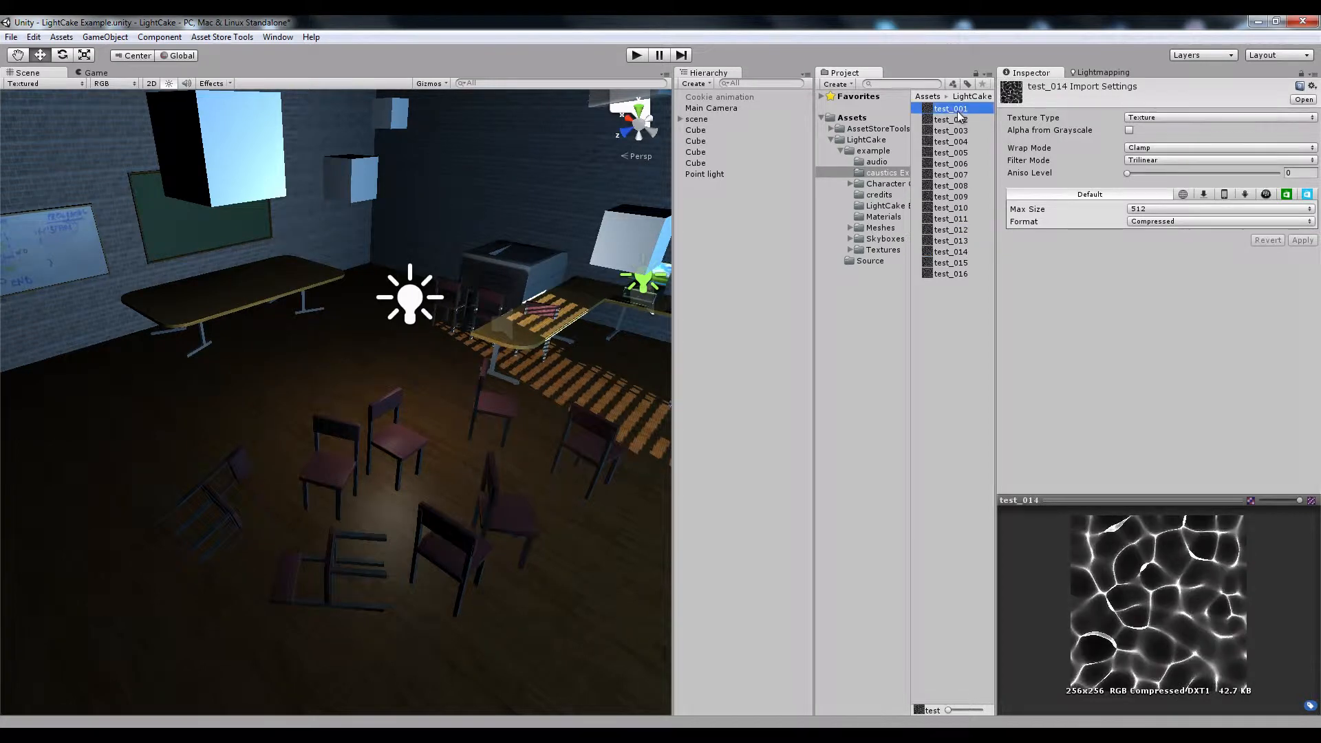
left_click(948, 274, "shift")
left_click(1146, 119)
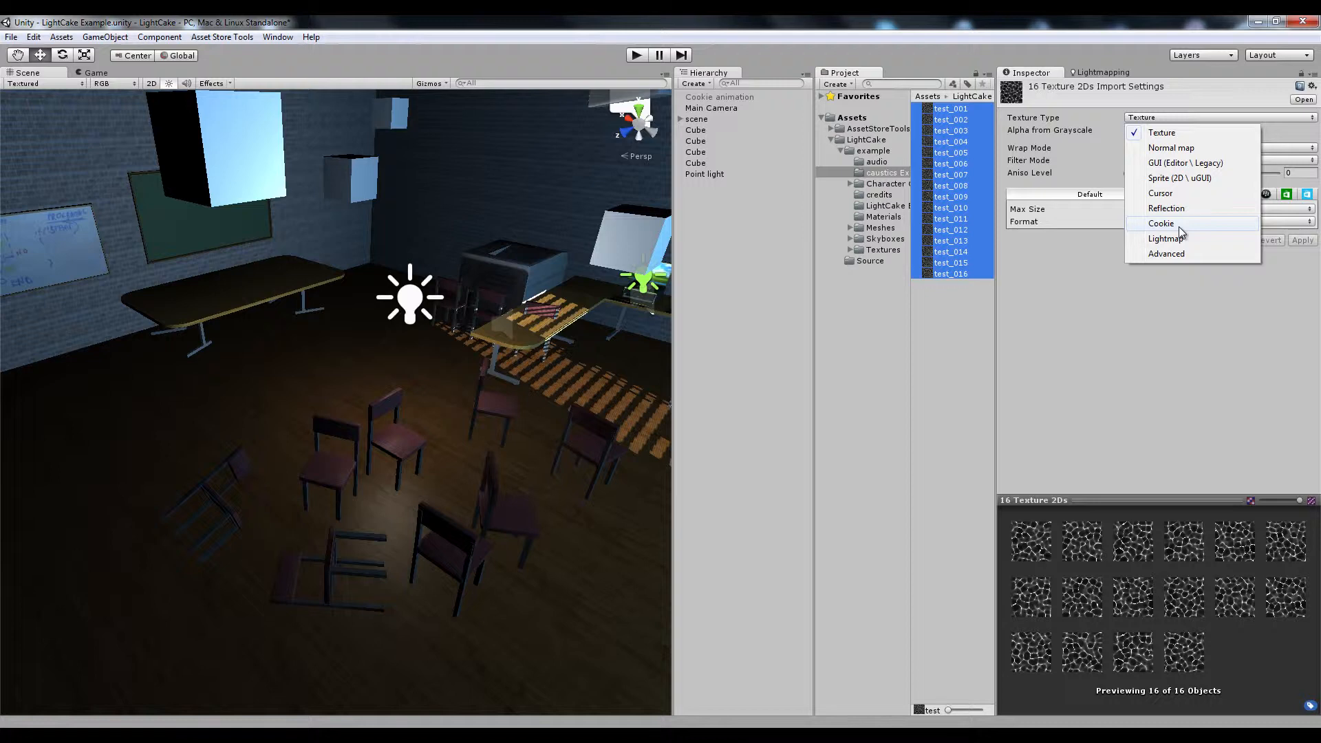
left_click(1170, 224)
left_click(1163, 128)
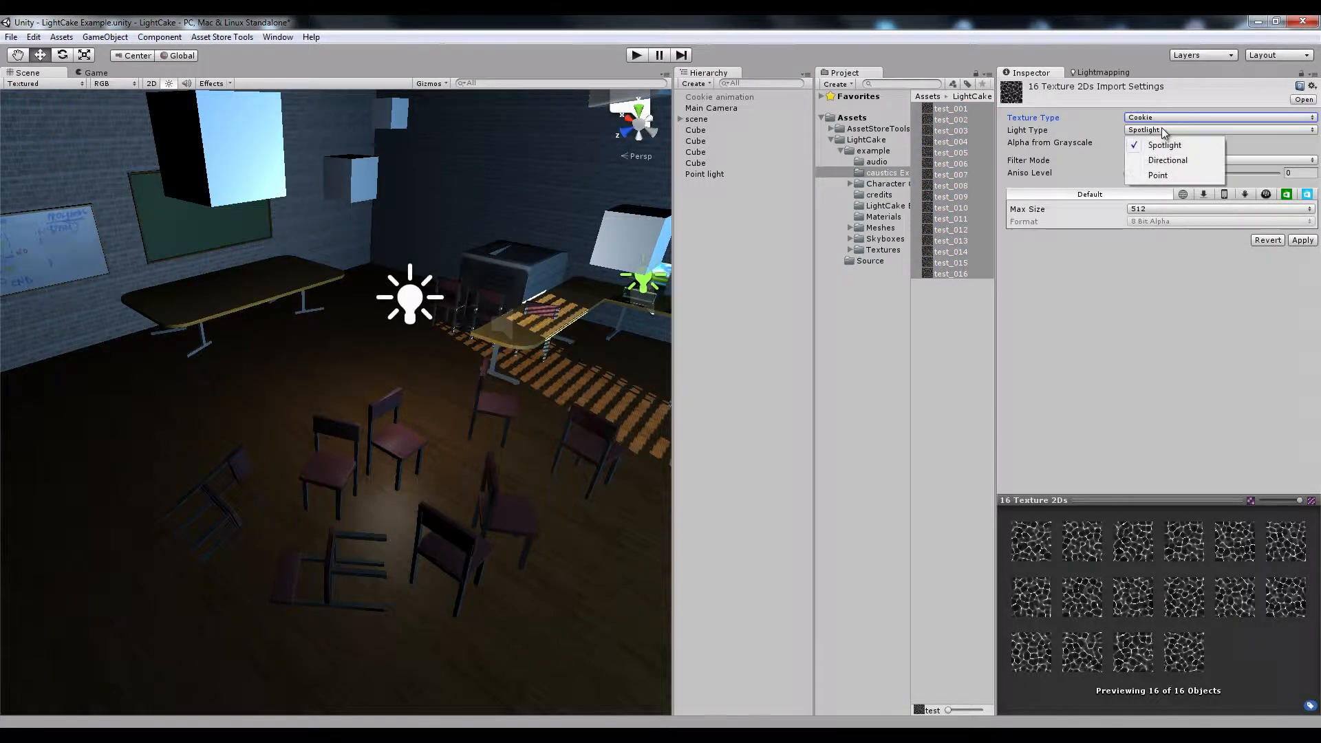
left_click(1171, 175)
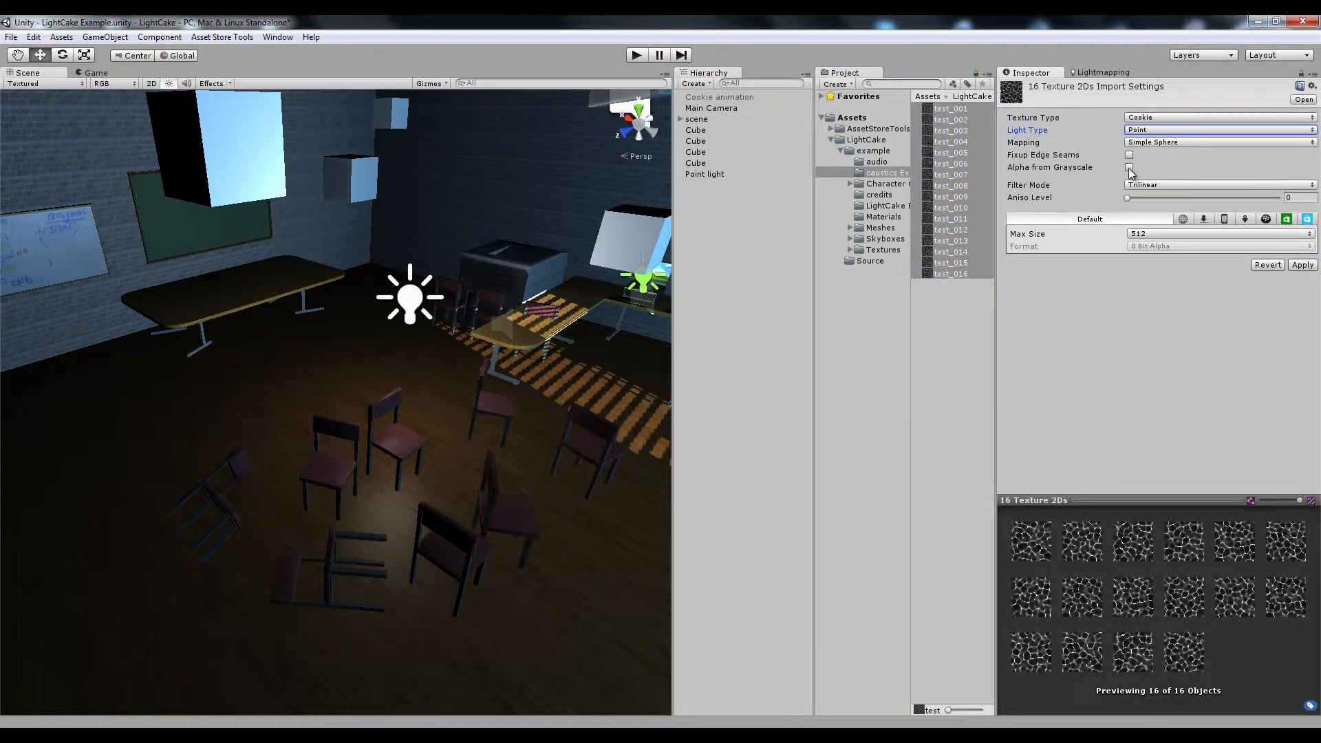
left_click(1130, 167)
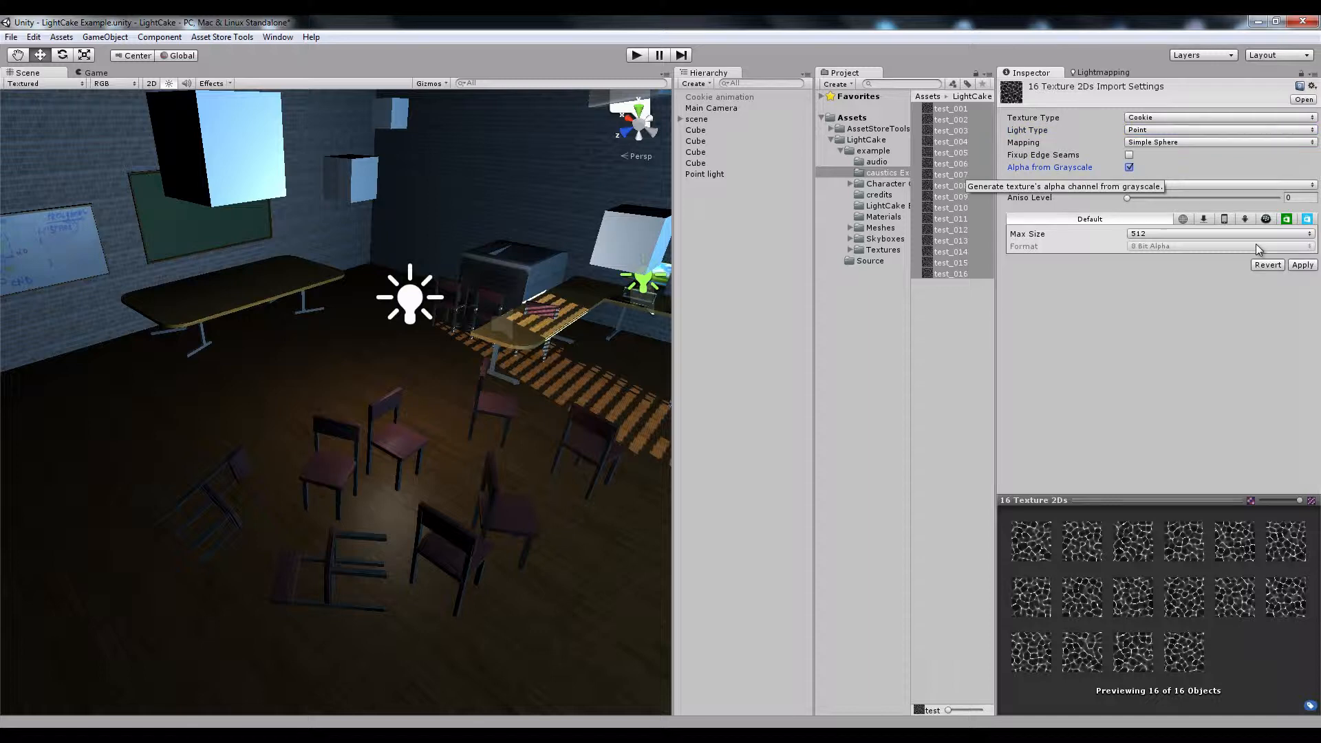
left_click(1302, 265)
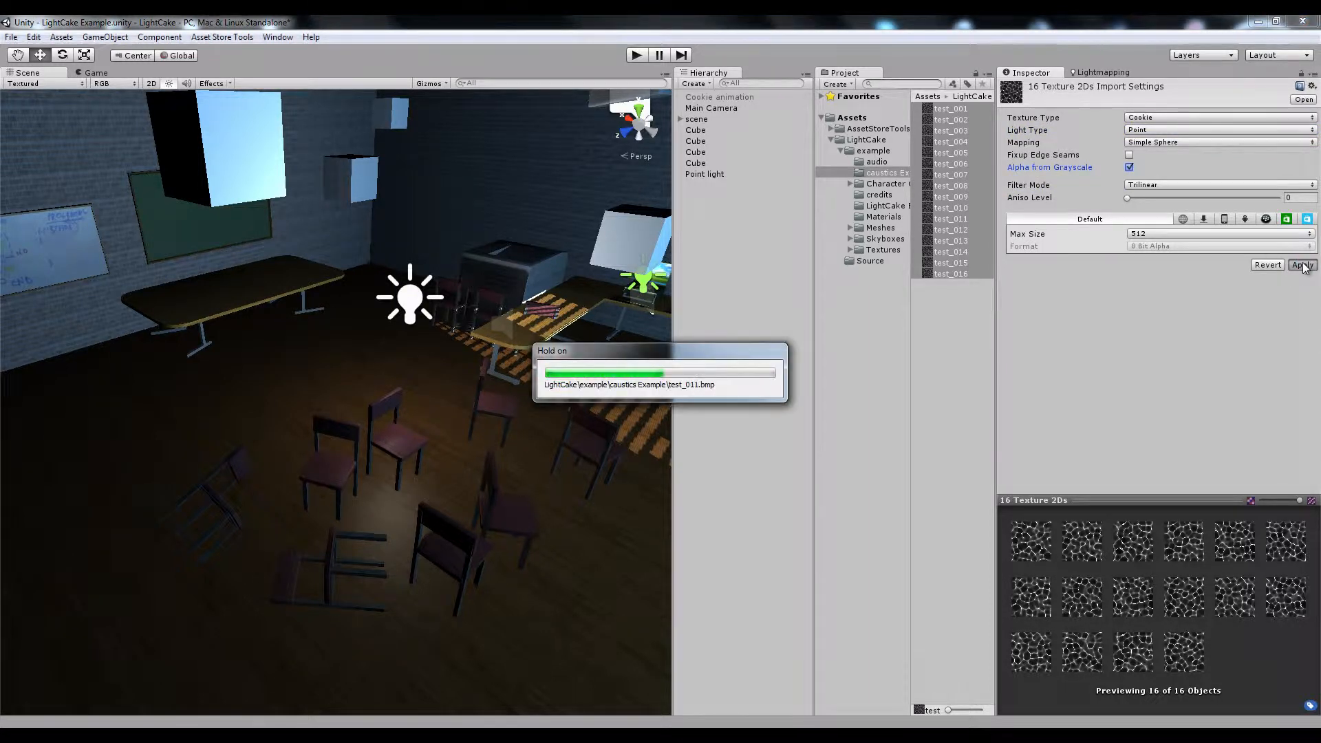
Rename the new point light as "new caustics".
left_click(704, 176)
left_click(1086, 85)
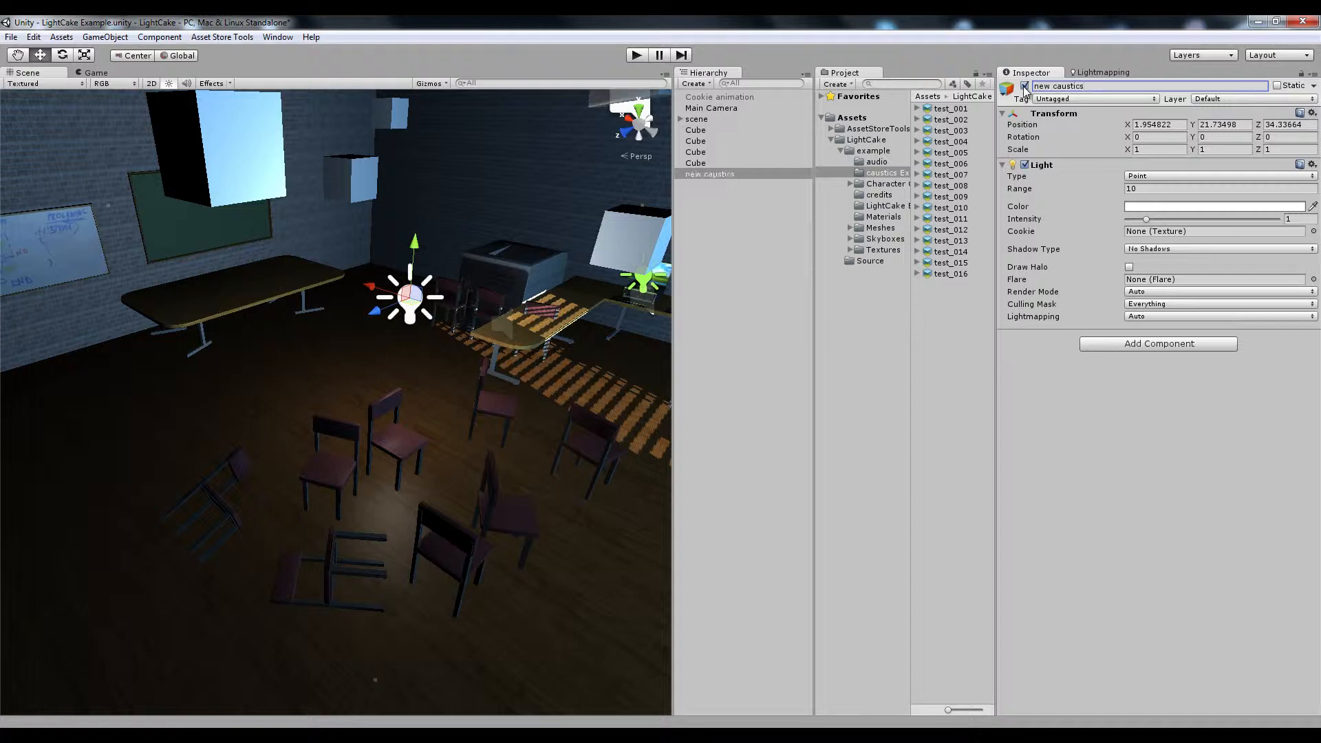
right_click_drag(557, 287, 610, 263)
right_click_drag(382, 304, 465, 265)
Assign test_001 as the cookie of the new caustics light and shift the light to about X 1.77.
left_click_drag(964, 110, 1185, 238)
right_click_drag(660, 289, 450, 291)
left_click_drag(328, 326, 358, 326)
right_click_drag(358, 326, 593, 340)
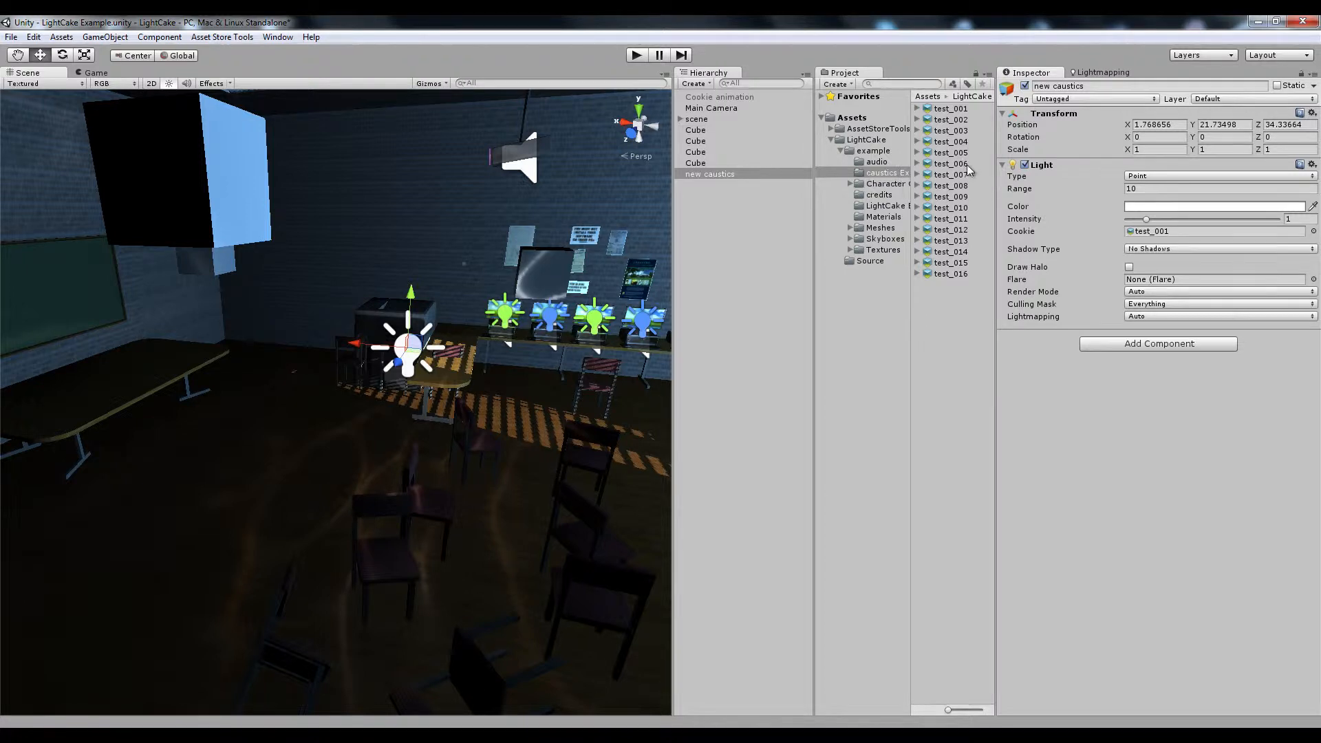
Set the mapping of test_001 through test_016 to 6 Frames Layout, apply it, and check the new caustics light's pattern.
left_click(960, 109)
left_click(937, 275, "shift")
right_click_drag(569, 378, 596, 357)
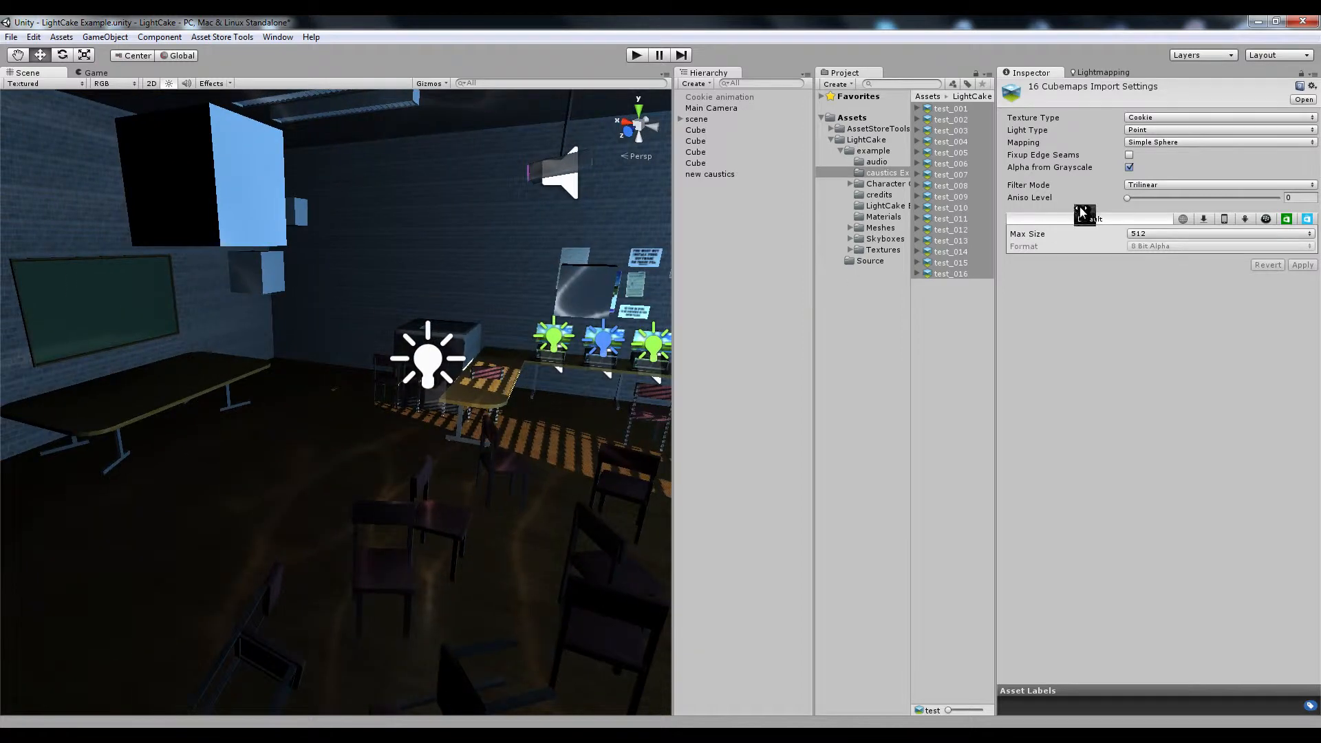
left_click(1188, 142)
left_click(1208, 219)
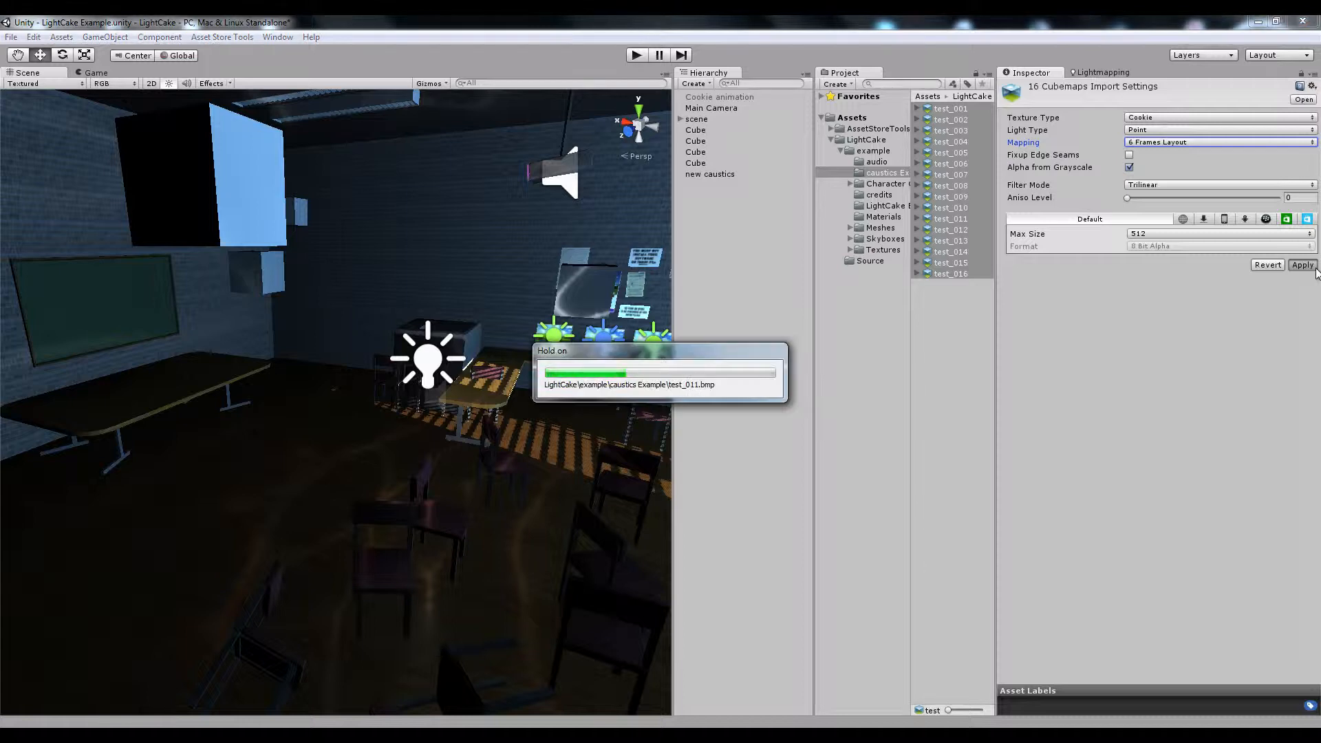
right_click_drag(536, 341, 392, 323)
left_click(718, 174)
right_click_drag(528, 350, 349, 207)
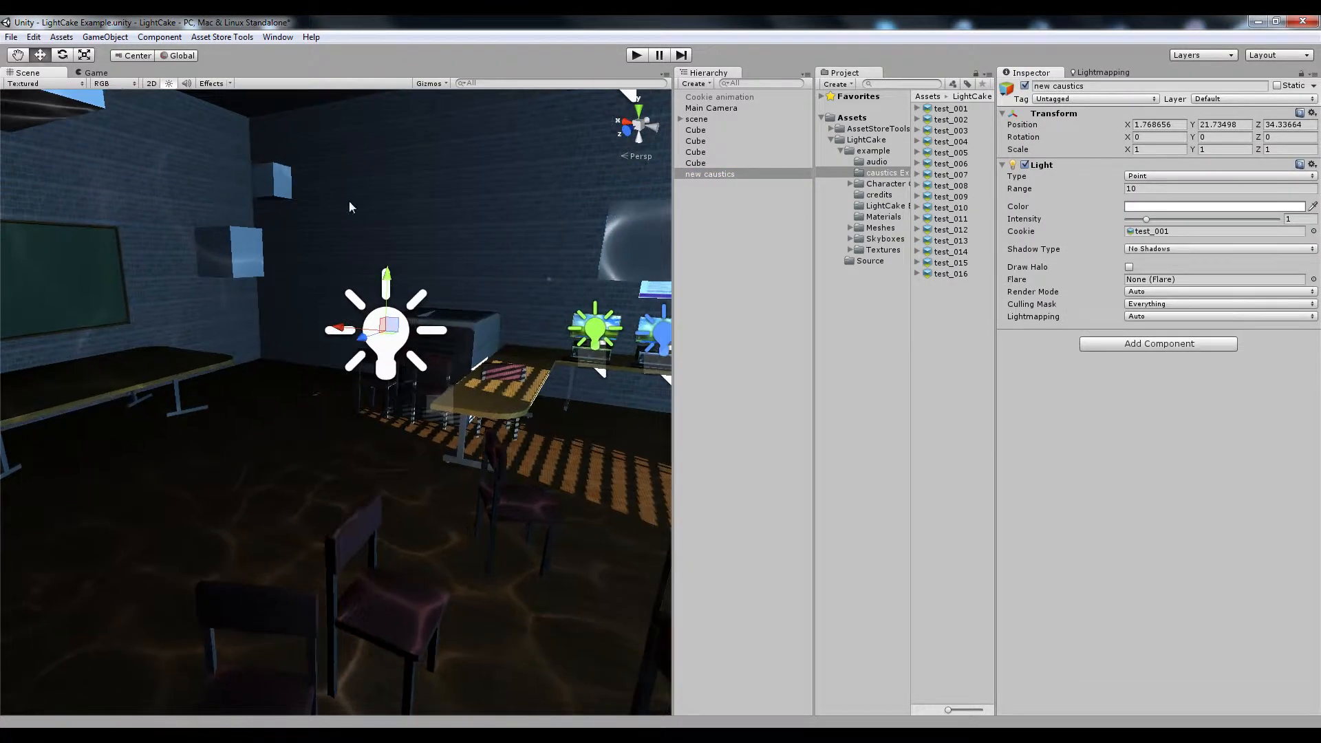
Open the LightCake window and place it clear of the new caustics light.
left_click(278, 37)
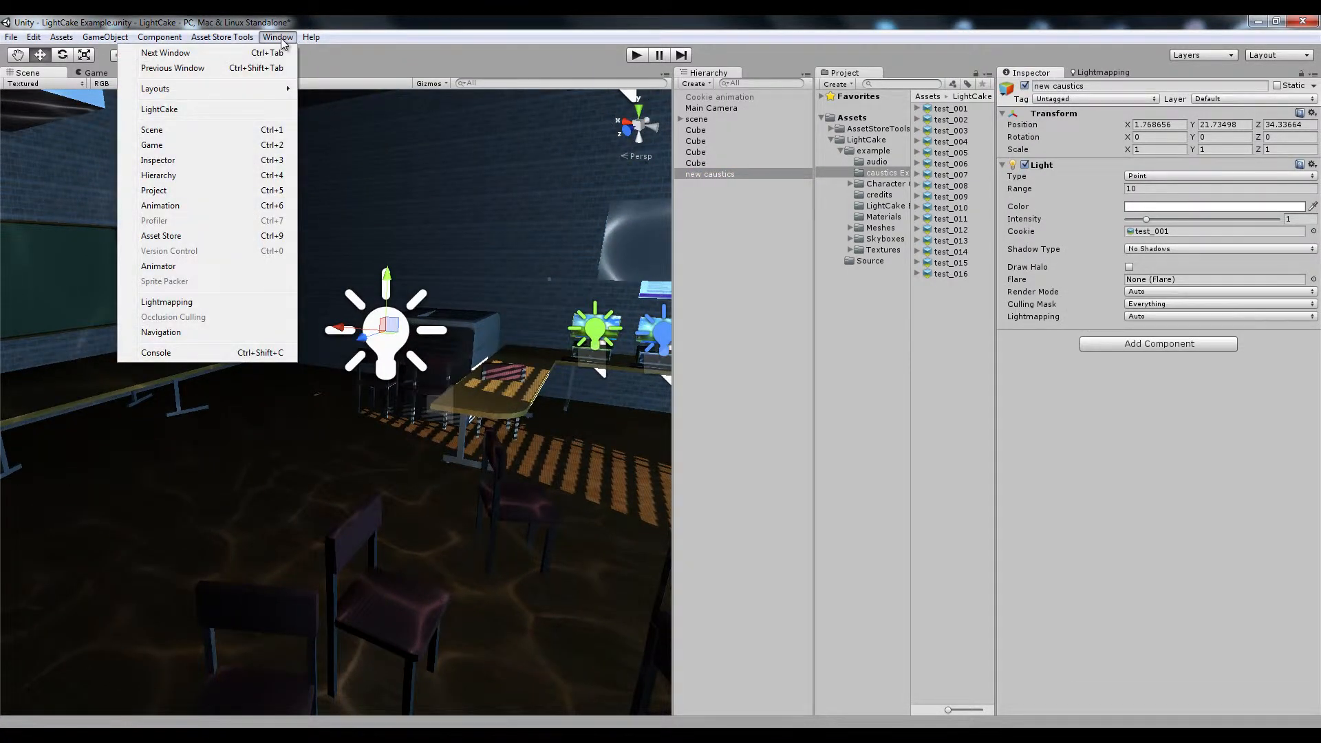
left_click(165, 110)
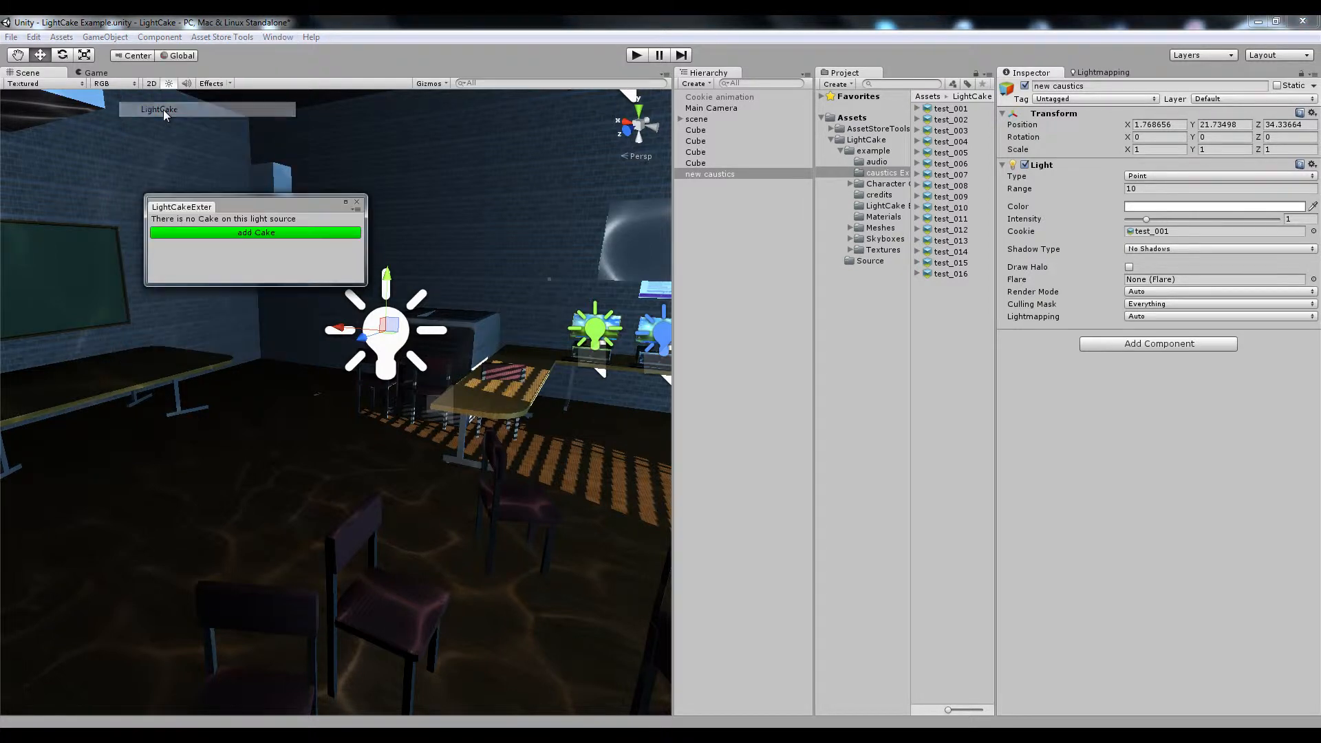
mouse_move(262, 198)
left_mouse_down()
mouse_move(347, 150)
mouse_move(245, 180)
left_mouse_up()
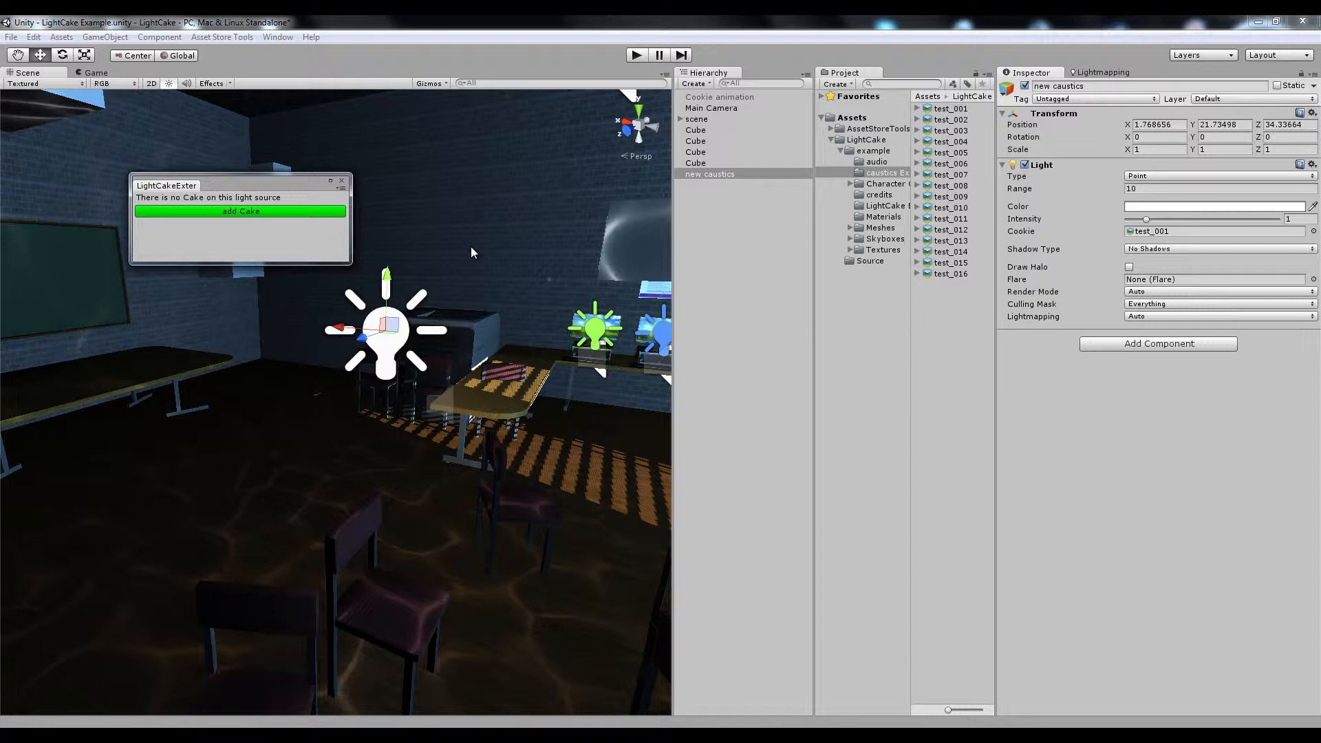
Duplicate the new caustics light five times and add a Cake to all six lights at once.
mouse_move(470, 246)
left_mouse_down("alt")
mouse_move(484, 230)
mouse_move(615, 266)
mouse_move(436, 230)
mouse_move(463, 245)
mouse_move(452, 245)
left_mouse_up("alt")
left_click(730, 175)
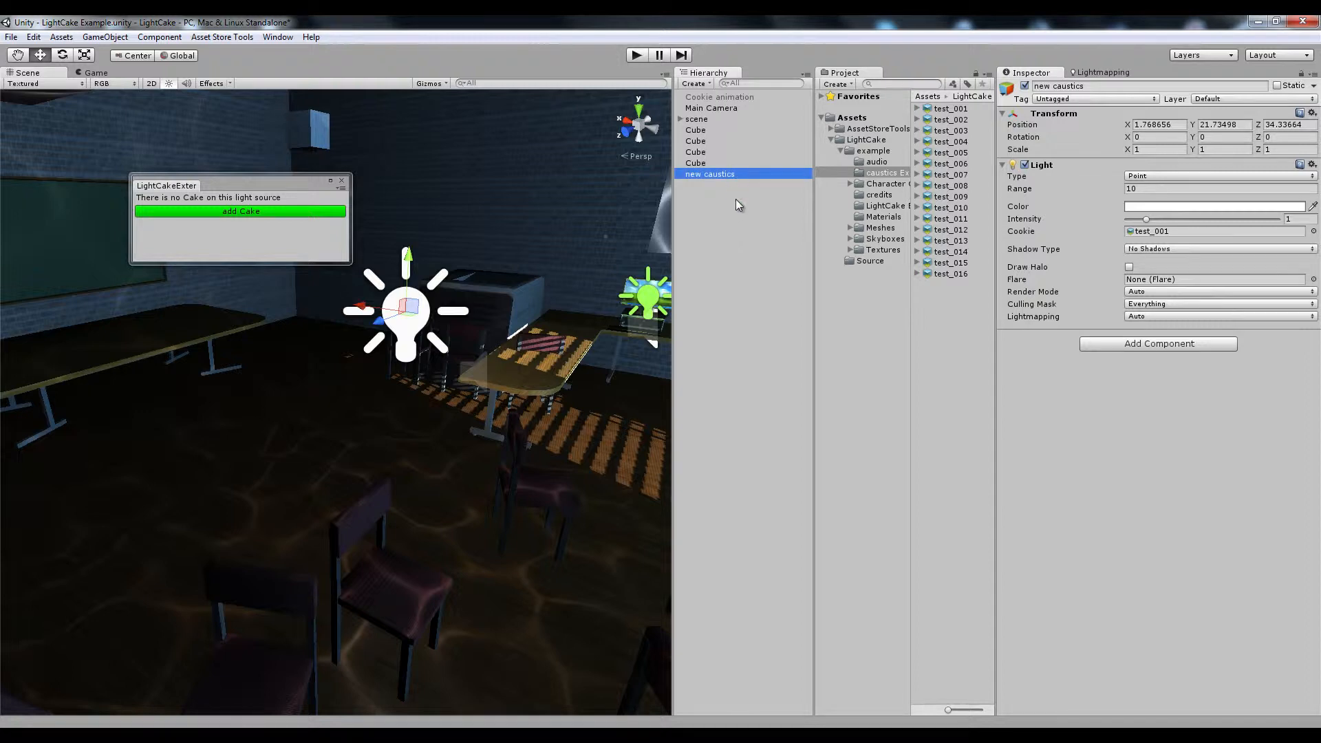
key("ctrl+d")
key("ctrl+d")
key("ctrl+d")
key("ctrl+d")
key("ctrl+d")
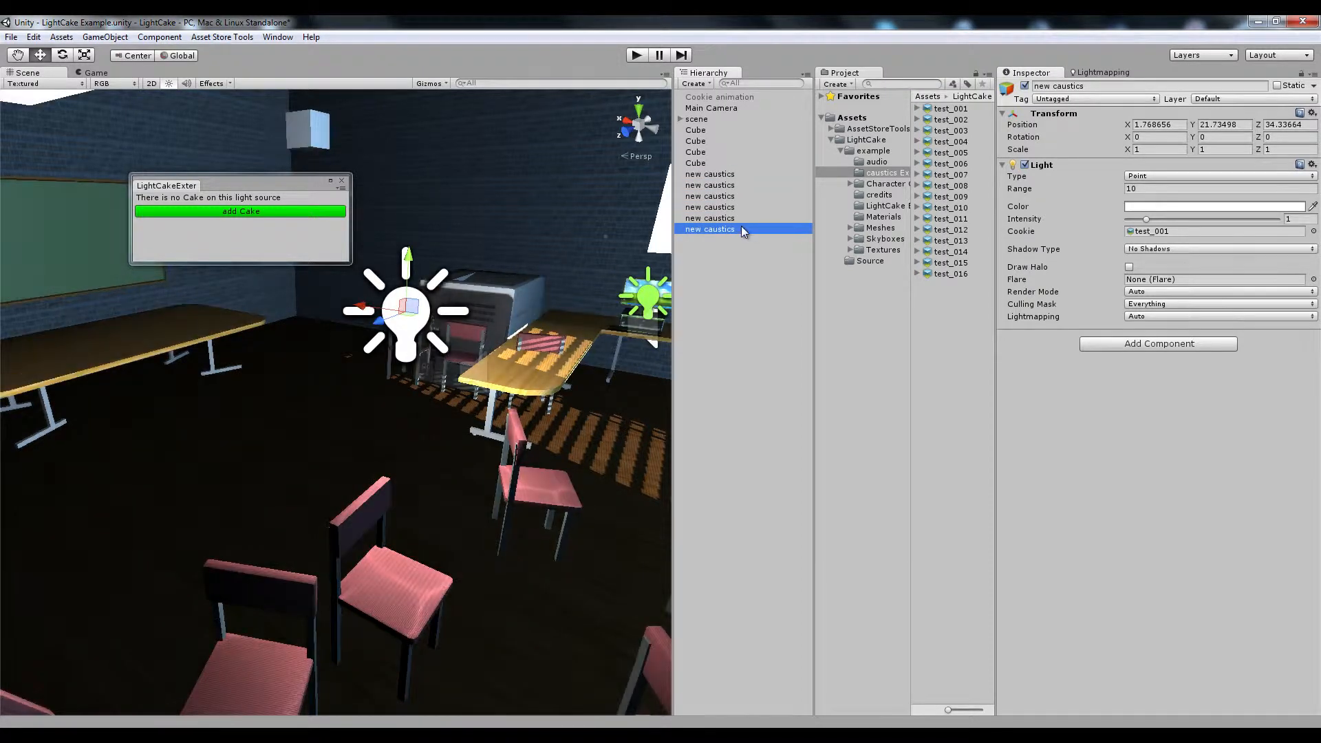
left_click(733, 175, "shift")
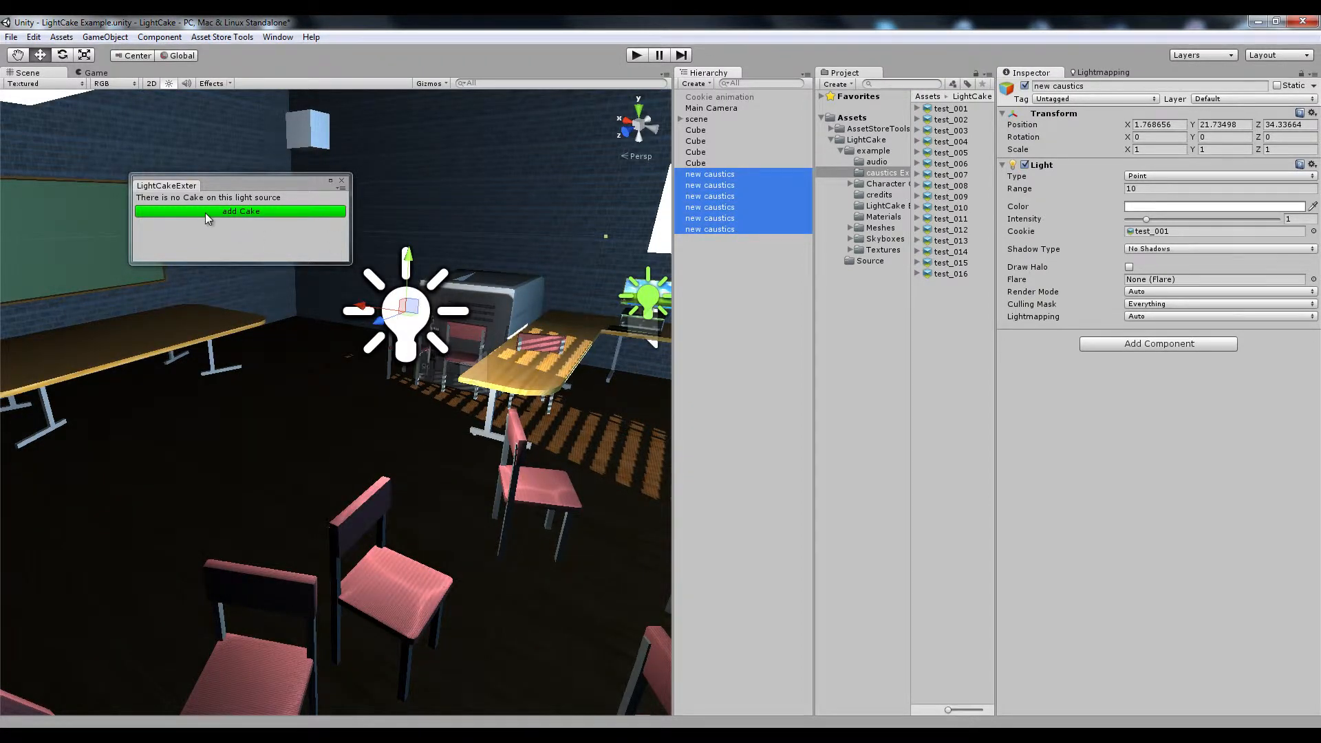
left_click(238, 211)
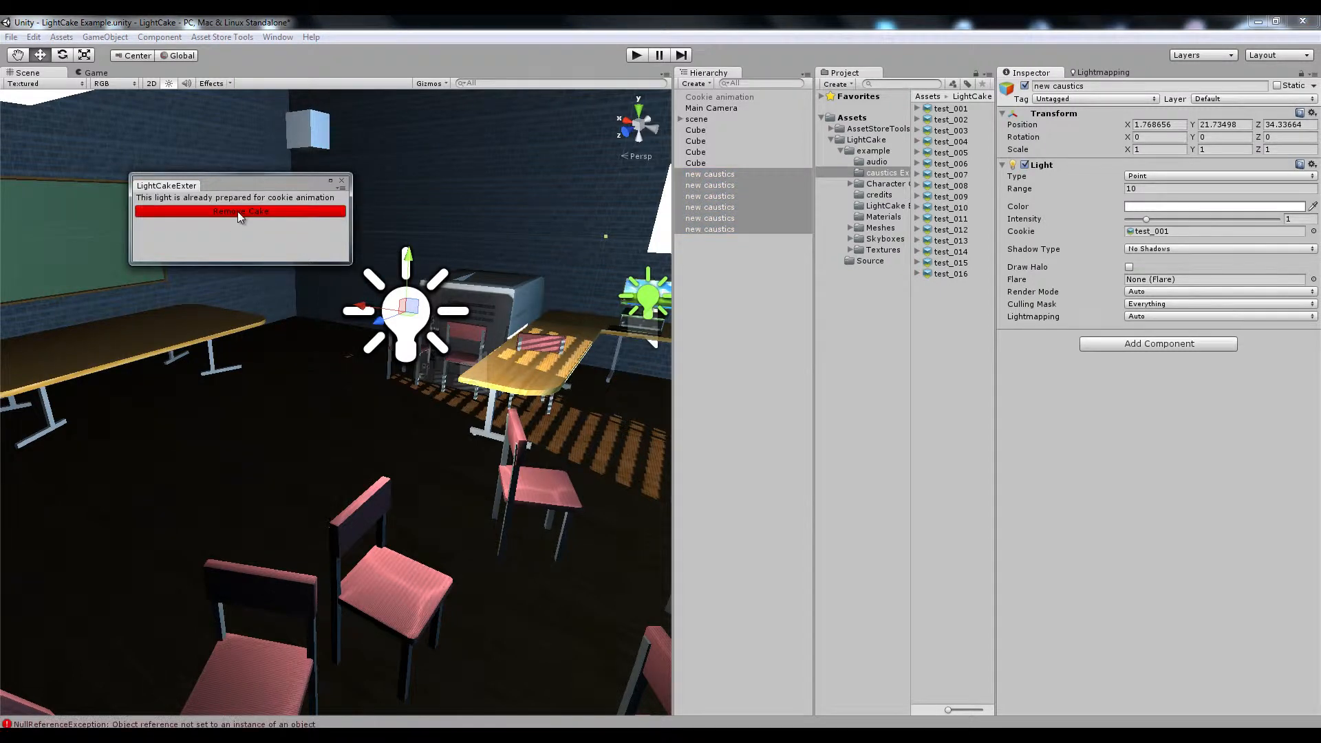
Check the new caustics lights one by one for the Light Cake script.
left_click(729, 176)
left_click(730, 198)
left_click(727, 217)
left_click(726, 229)
left_click(728, 218)
left_click(728, 188)
left_click(730, 175)
left_click(726, 187)
left_click(726, 196)
Delete the five duplicated new caustics lights, keeping the original.
left_click(720, 229)
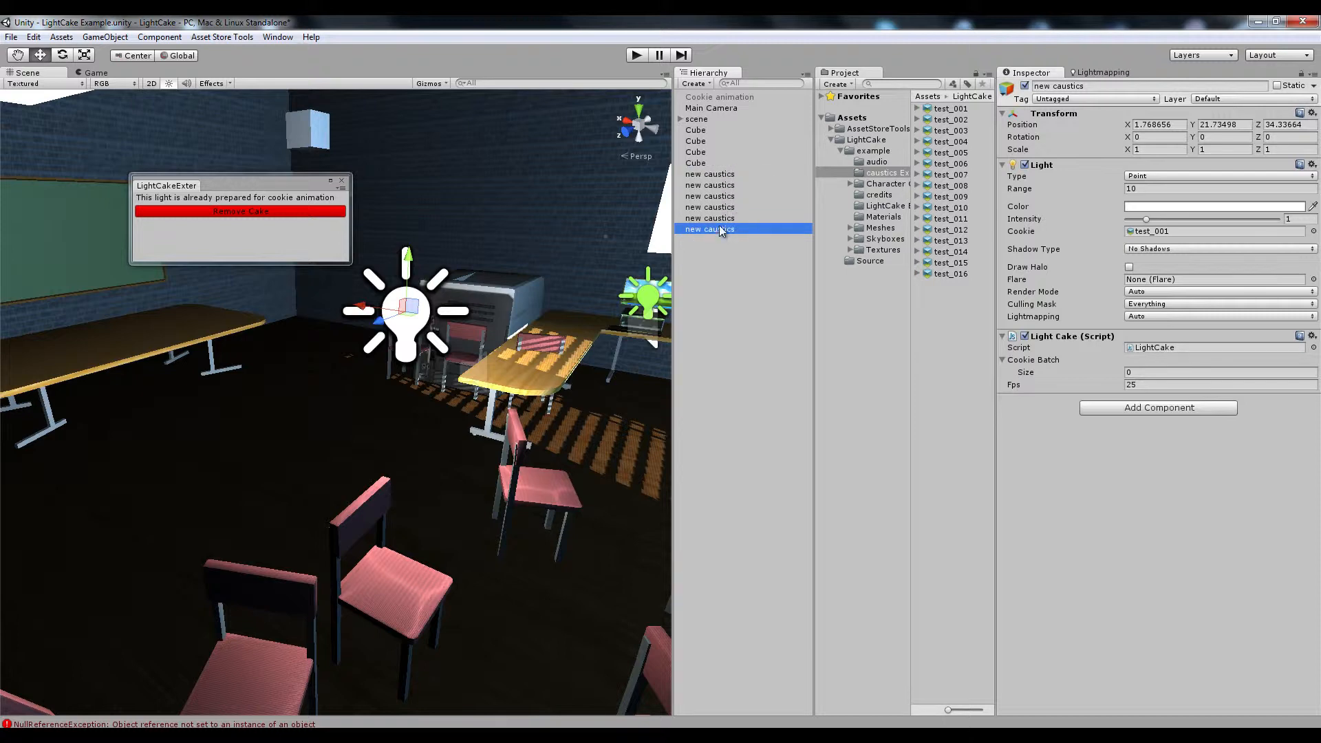
left_click(726, 184, "shift")
key("Delete")
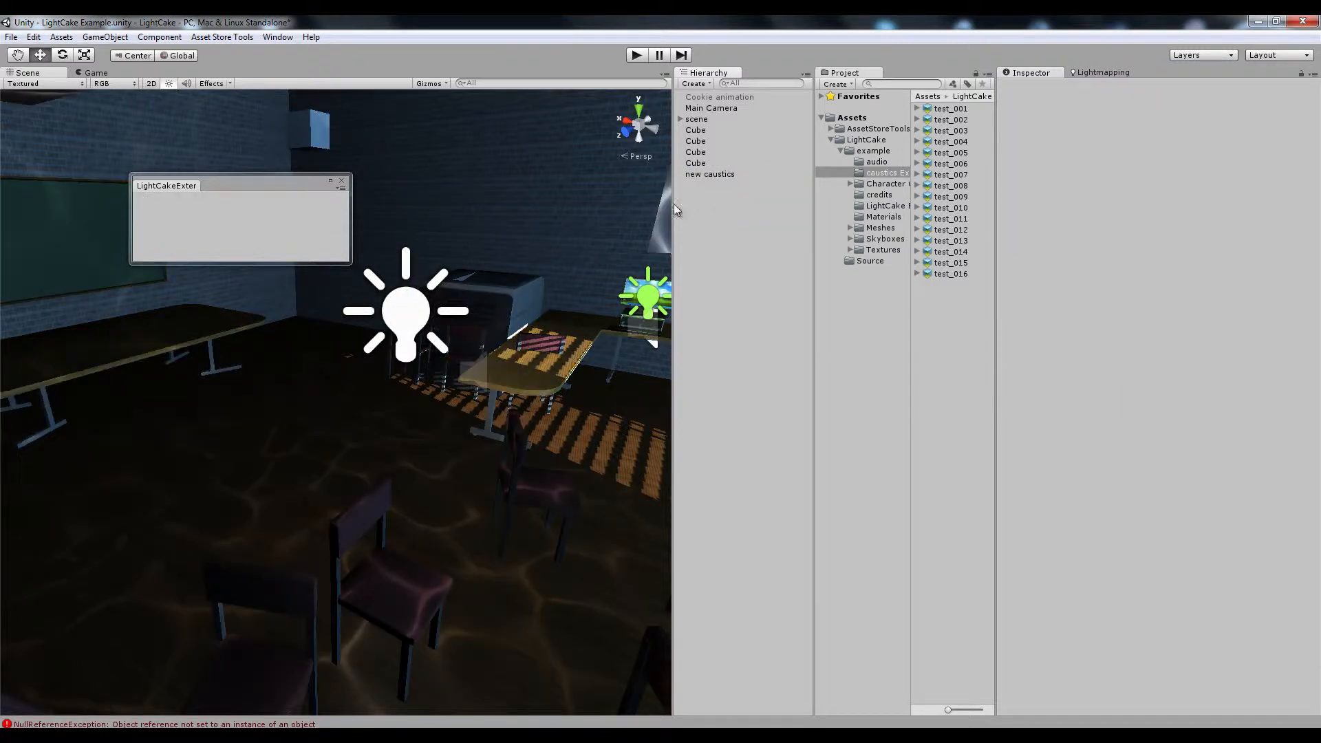
Remove the Cake from the new caustics light and add it to the light again.
left_click(736, 178)
mouse_move(409, 239)
left_mouse_down("alt")
mouse_move(509, 275)
mouse_move(413, 251)
left_mouse_up("alt")
mouse_move(291, 187)
left_mouse_down()
mouse_move(455, 160)
mouse_move(278, 189)
left_mouse_up()
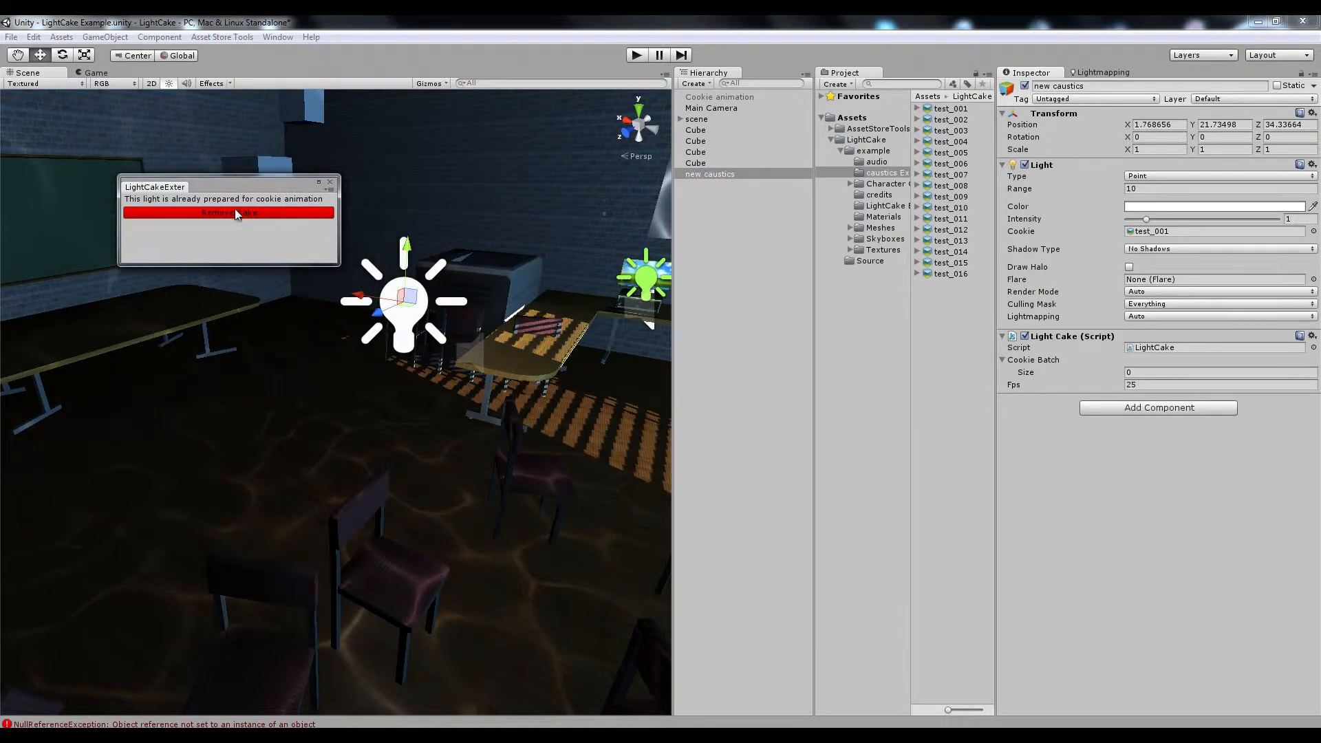
left_click(229, 215)
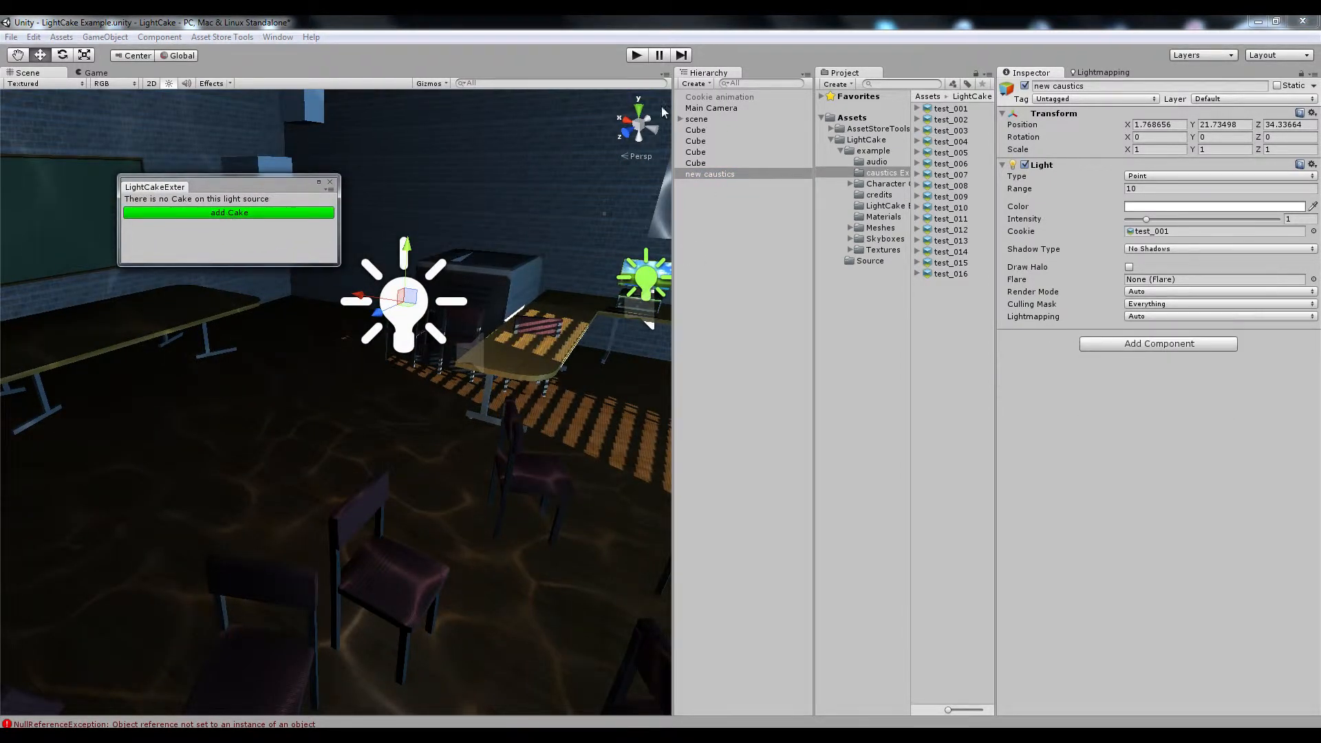
left_click_drag(416, 316, 483, 325, "alt")
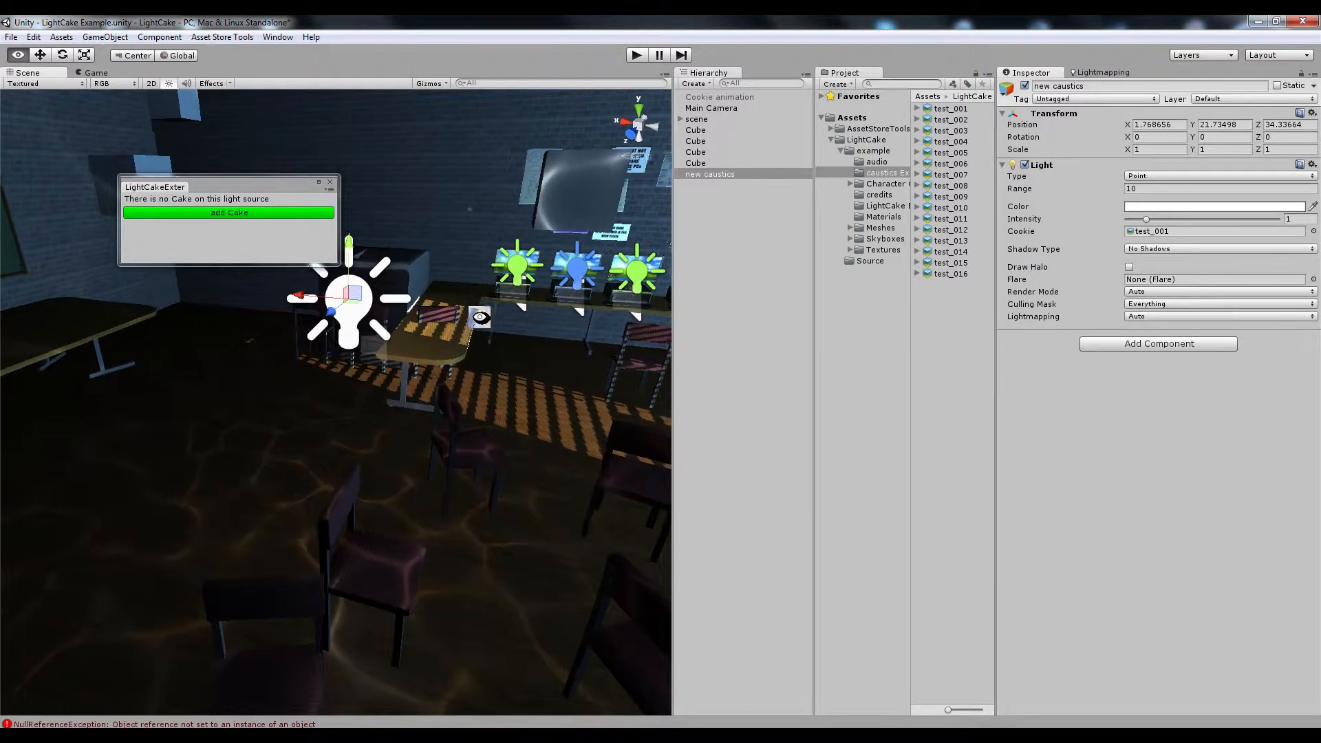
left_click(197, 213)
middle_click_drag(503, 278, 511, 289)
left_click_drag(511, 289, 555, 279, "alt")
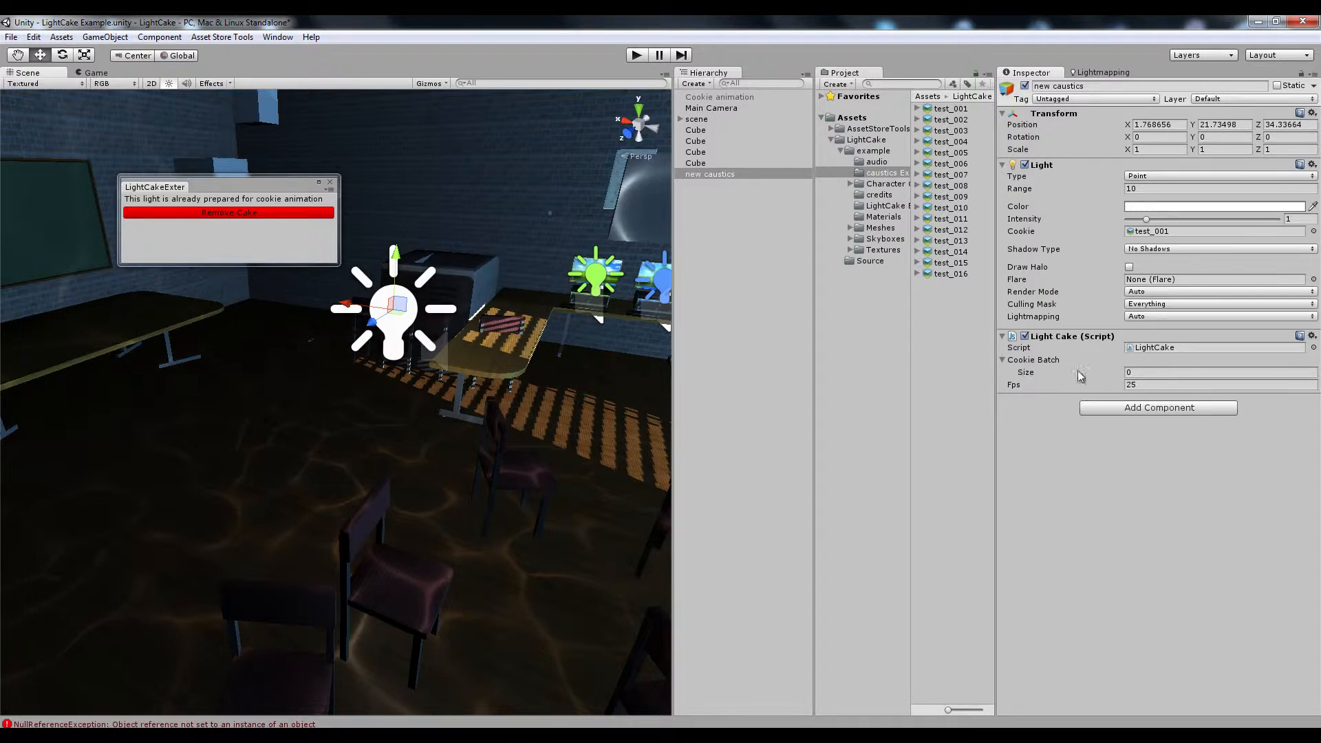
Set the Light Cake script's Cookie Batch size to 16 and assign the test_001 texture to Element 0.
left_click(1122, 373)
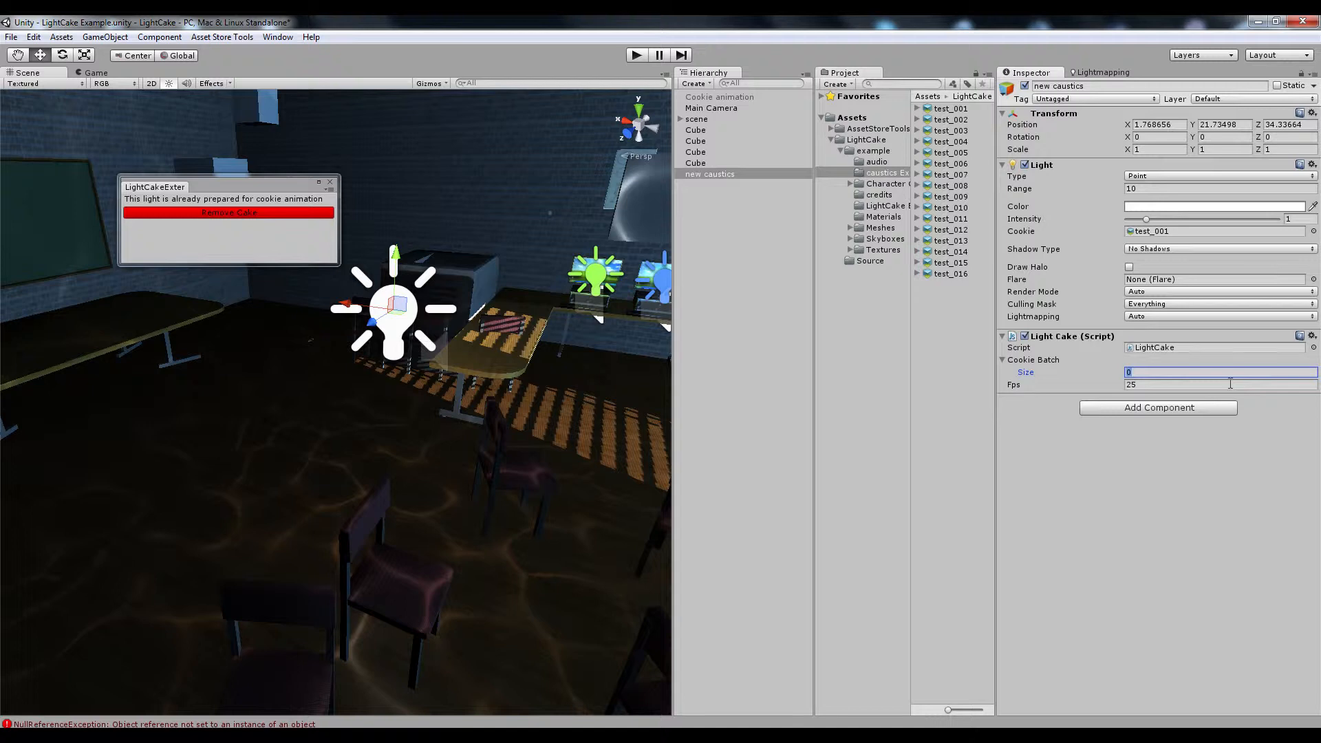
key("Return")
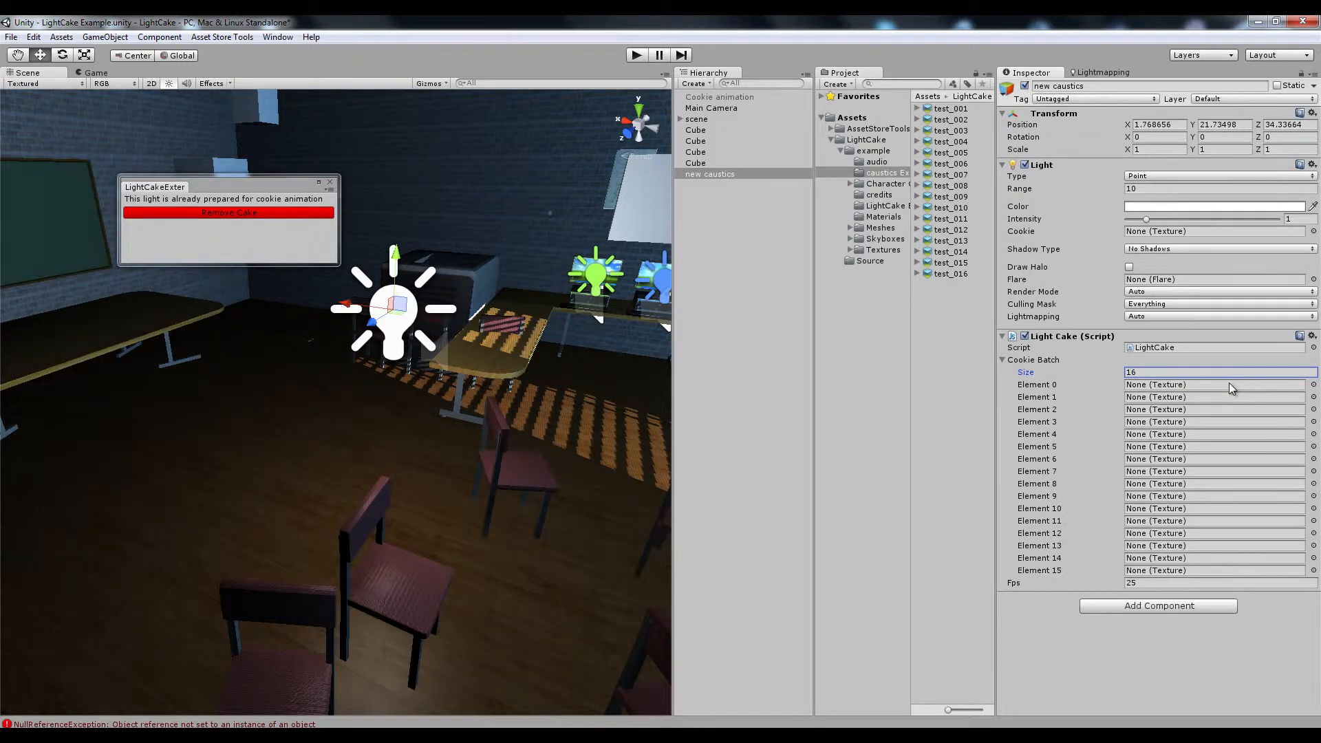
left_click_drag(958, 113, 1007, 278)
left_click_drag(1103, 388, 1154, 388)
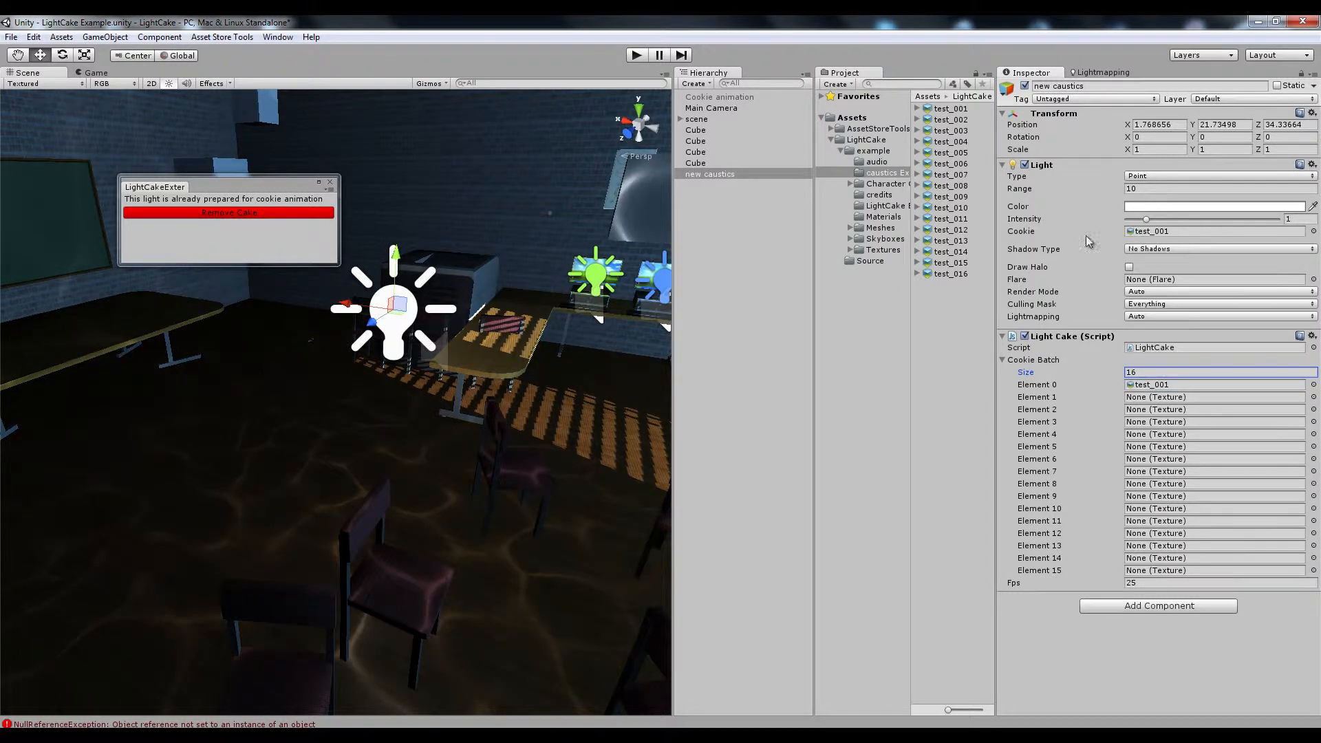
Close the floating LightCakeExter window.
left_click_drag(485, 357, 487, 427, "alt")
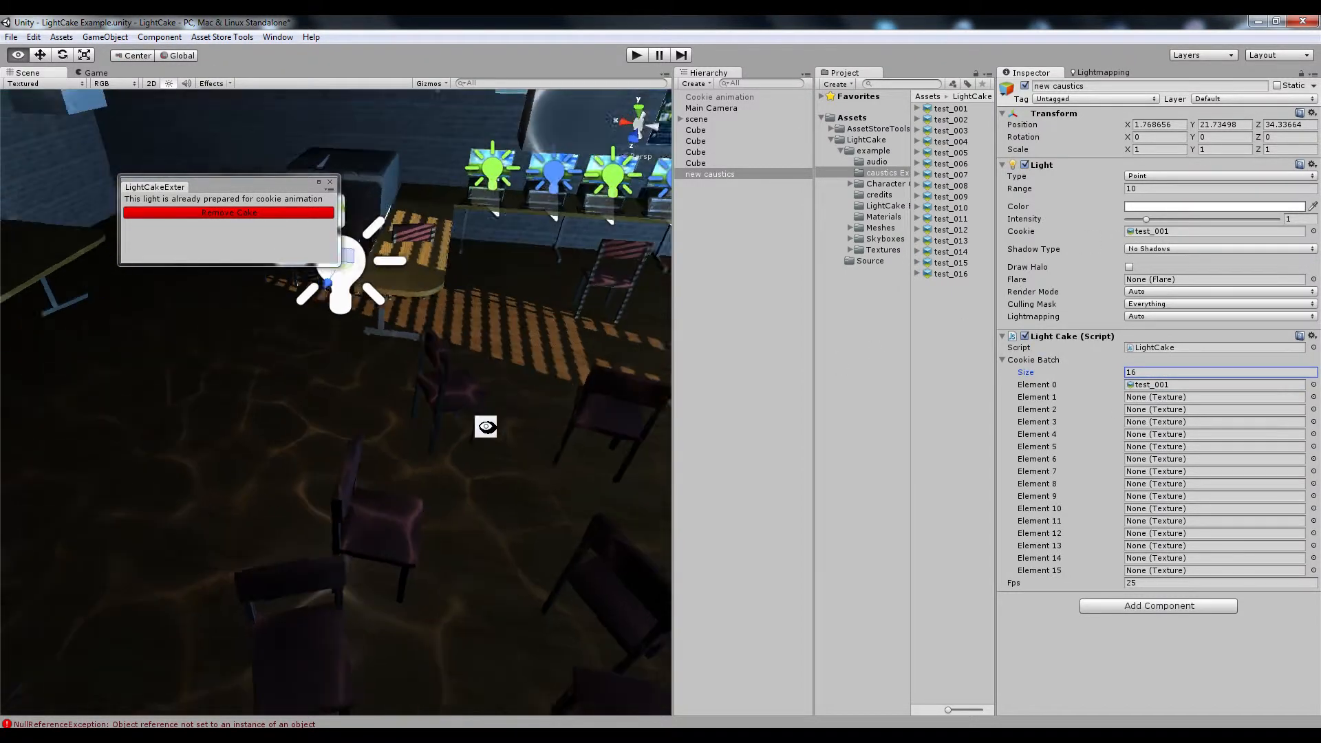
middle_click_drag(511, 452, 642, 444)
left_click_drag(642, 444, 447, 378, "alt")
left_click_drag(249, 182, 212, 186)
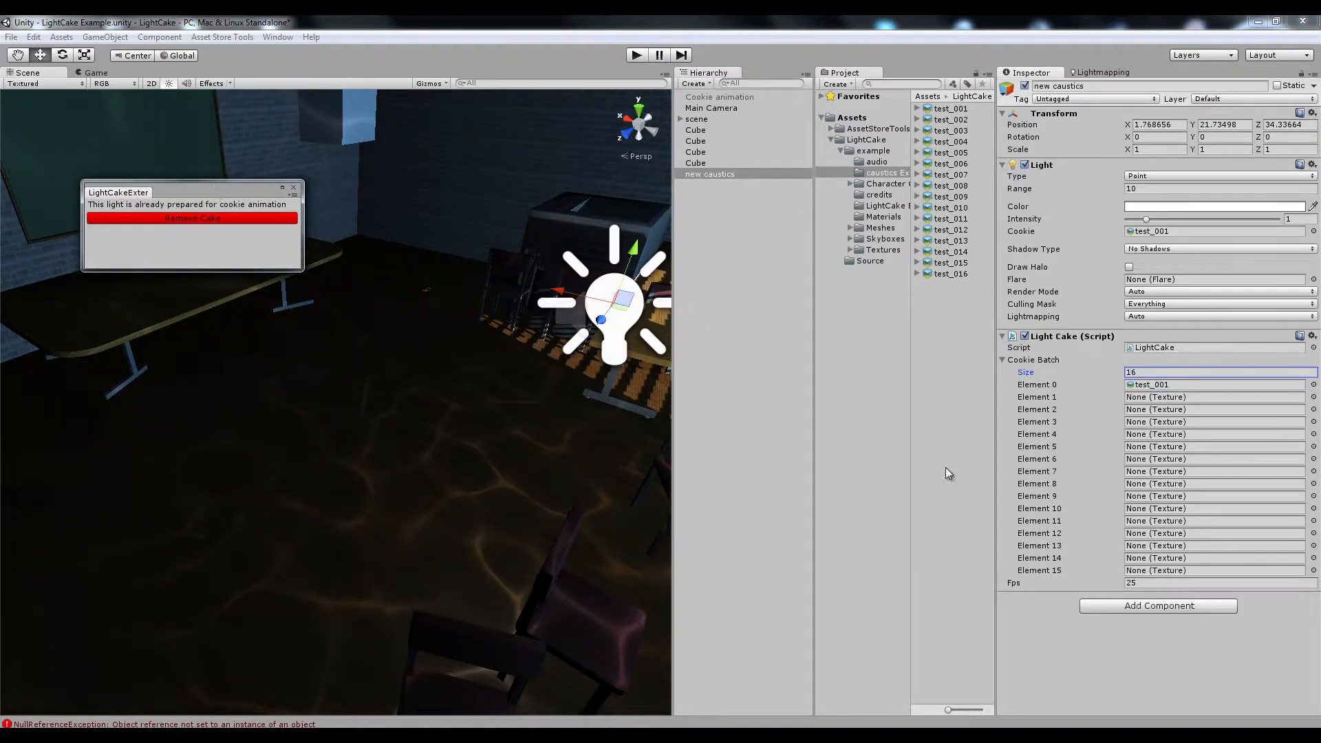
left_click(294, 187)
middle_click_drag(557, 333, 502, 322)
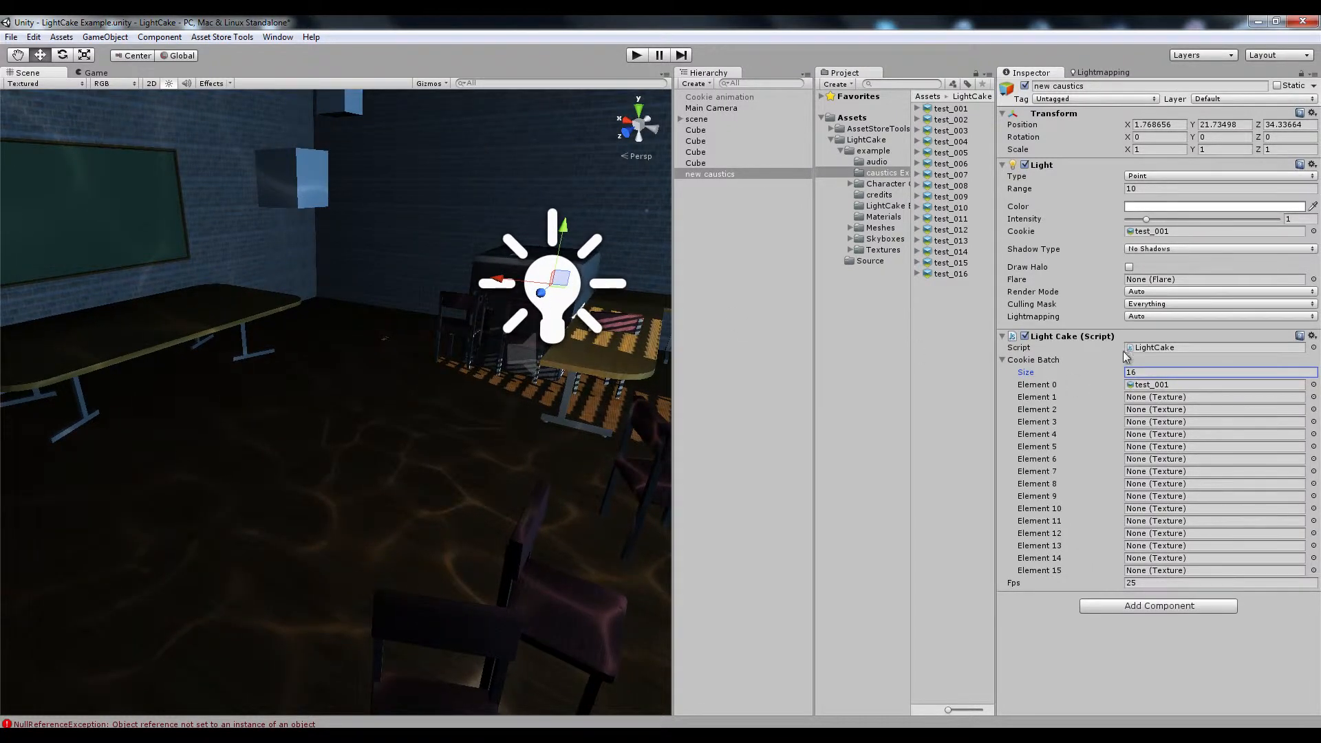
Assign the textures test_002 to test_016 in order to Elements 1 to 15 of the Cookie Batch.
left_click_drag(951, 120, 1185, 397)
left_click_drag(958, 135, 1185, 410)
left_click_drag(947, 143, 1148, 423)
left_click(959, 166)
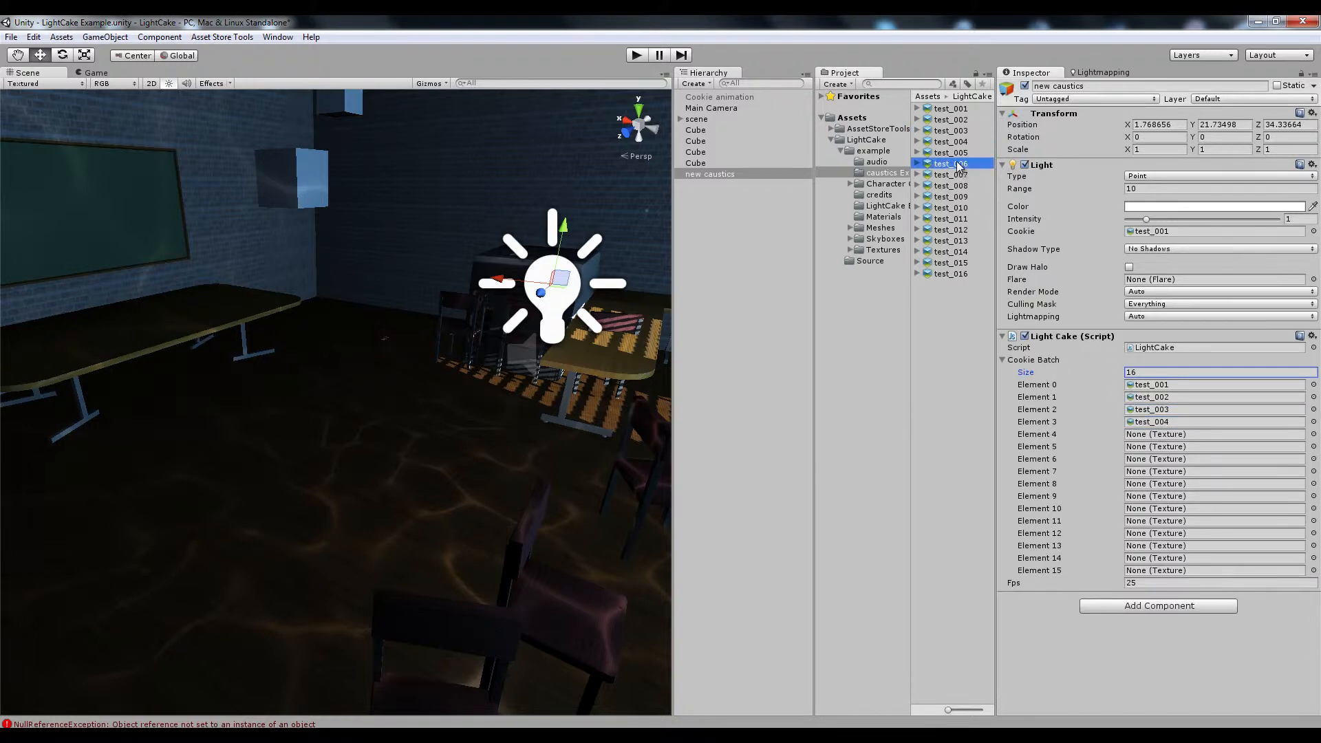
left_click_drag(960, 167, 1164, 451)
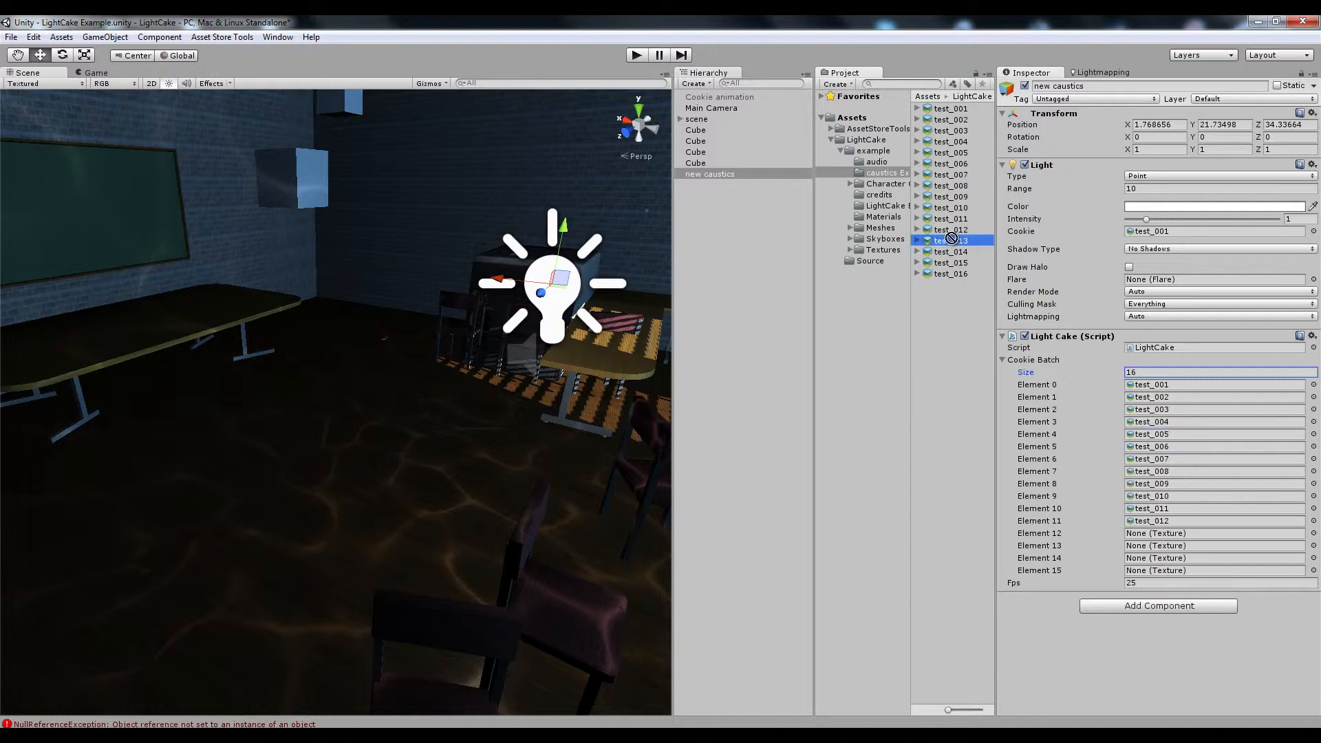
left_click_drag(956, 242, 1163, 536)
left_click_drag(956, 254, 1157, 547)
left_click_drag(949, 260, 1181, 575)
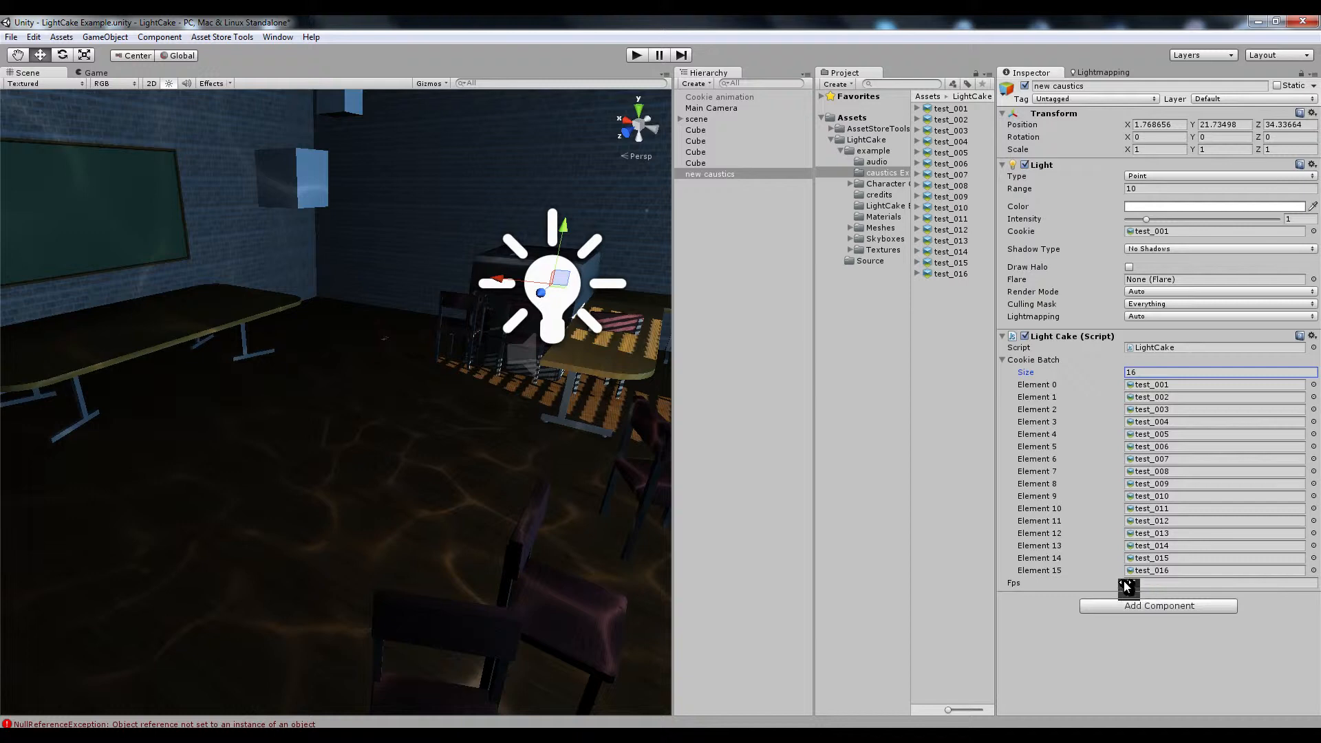
Place the new caustics light at about X 2.33, Z 33.81 with intensity 2.24 and preview the animation in play mode.
left_click_drag(578, 418, 411, 347, "alt")
left_click_drag(1150, 220, 1177, 220)
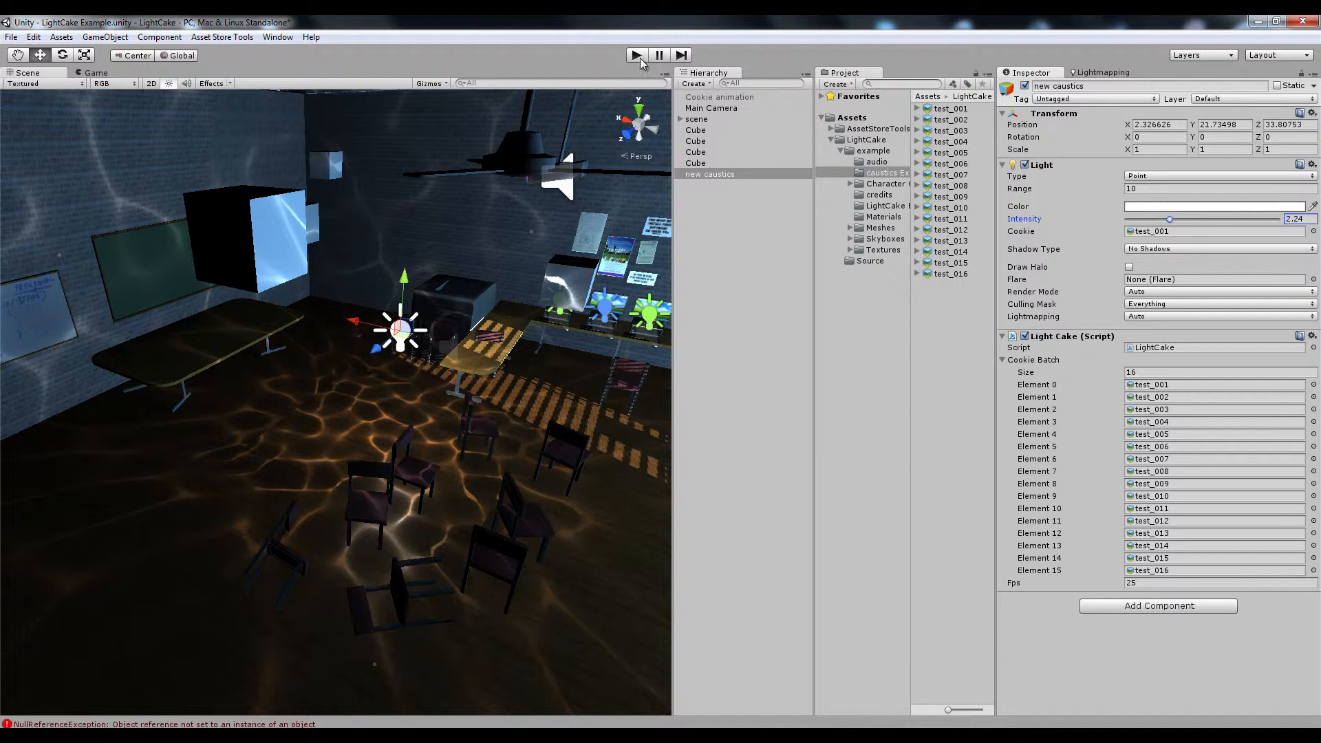
left_click(636, 56)
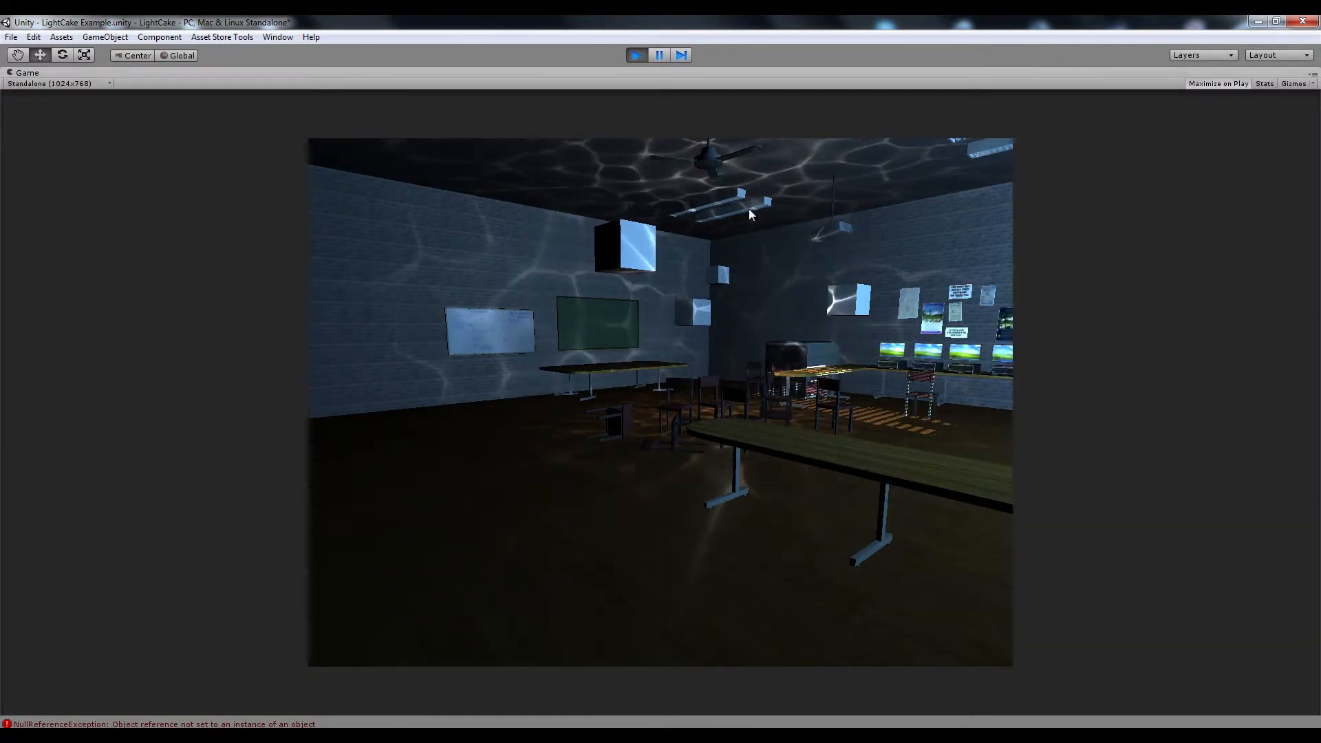
left_click(635, 55)
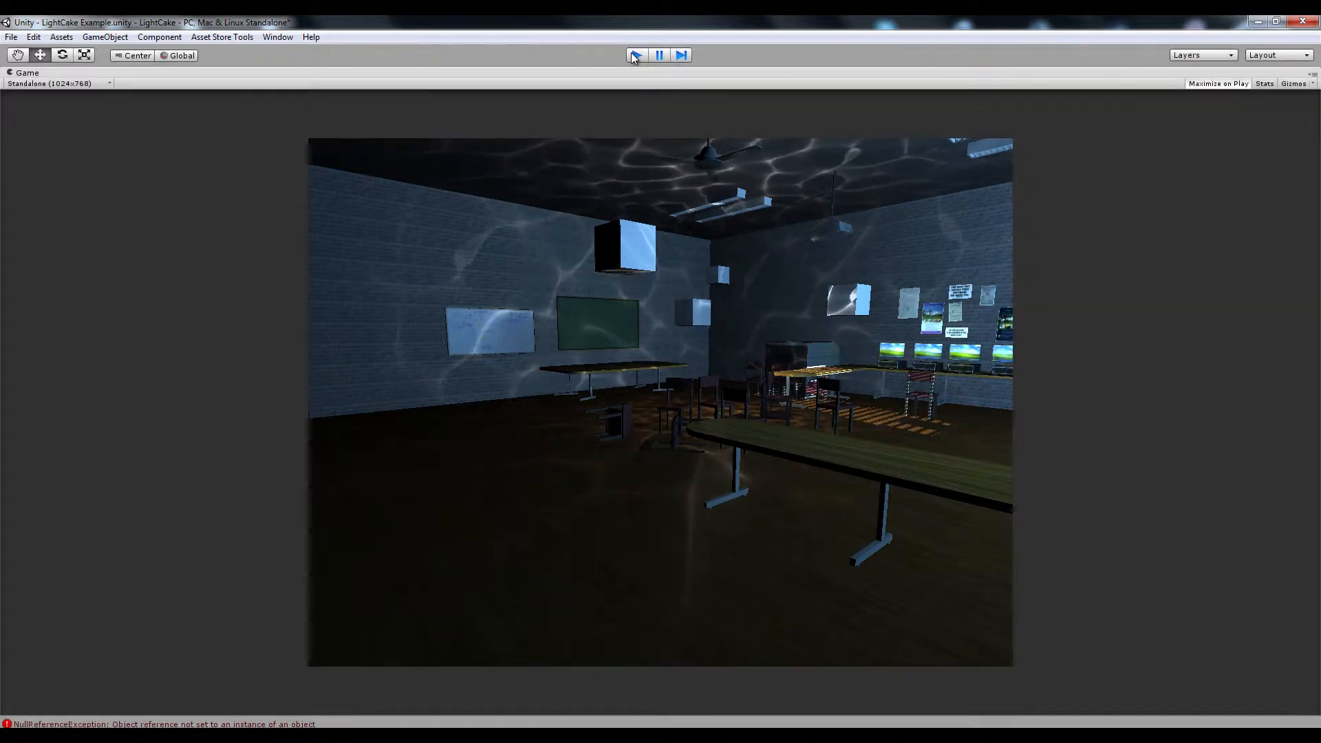
Set the cookie animation's Fps to 10 and preview the slower caustics in play mode.
left_click(1143, 585)
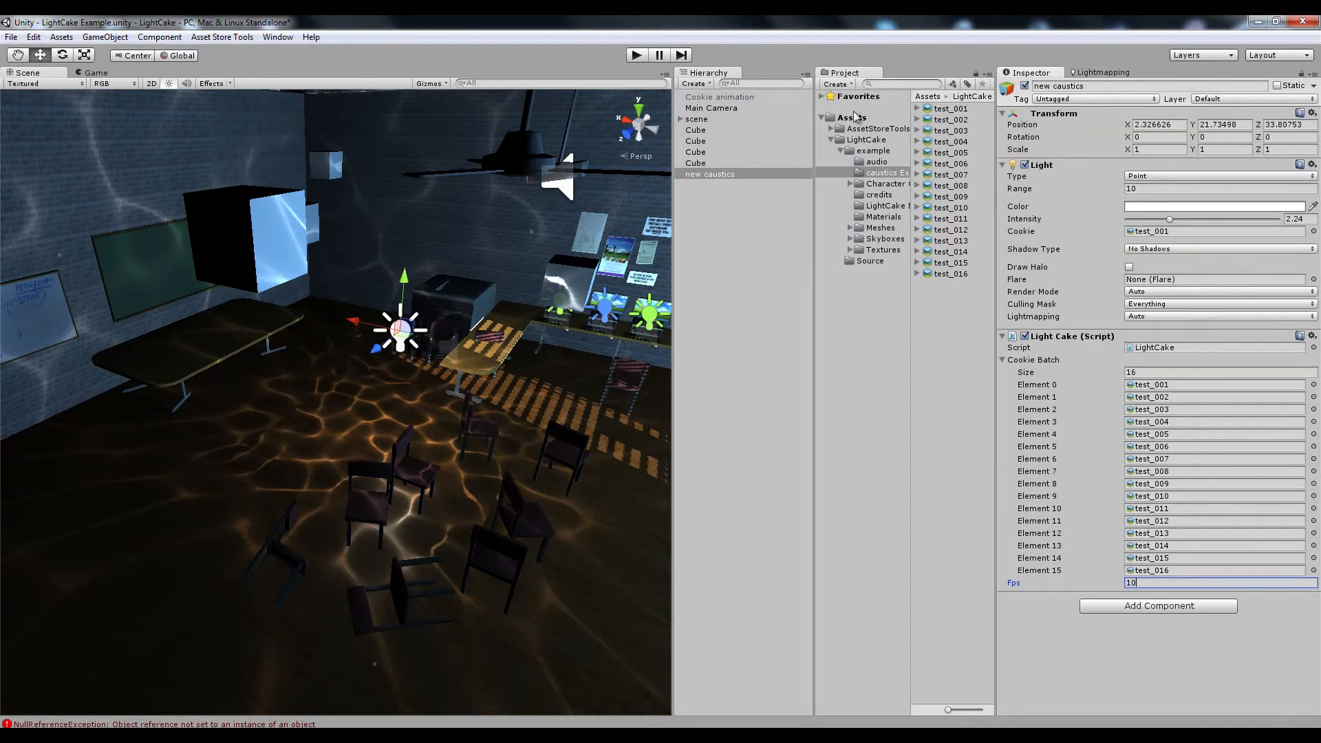
left_click(632, 56)
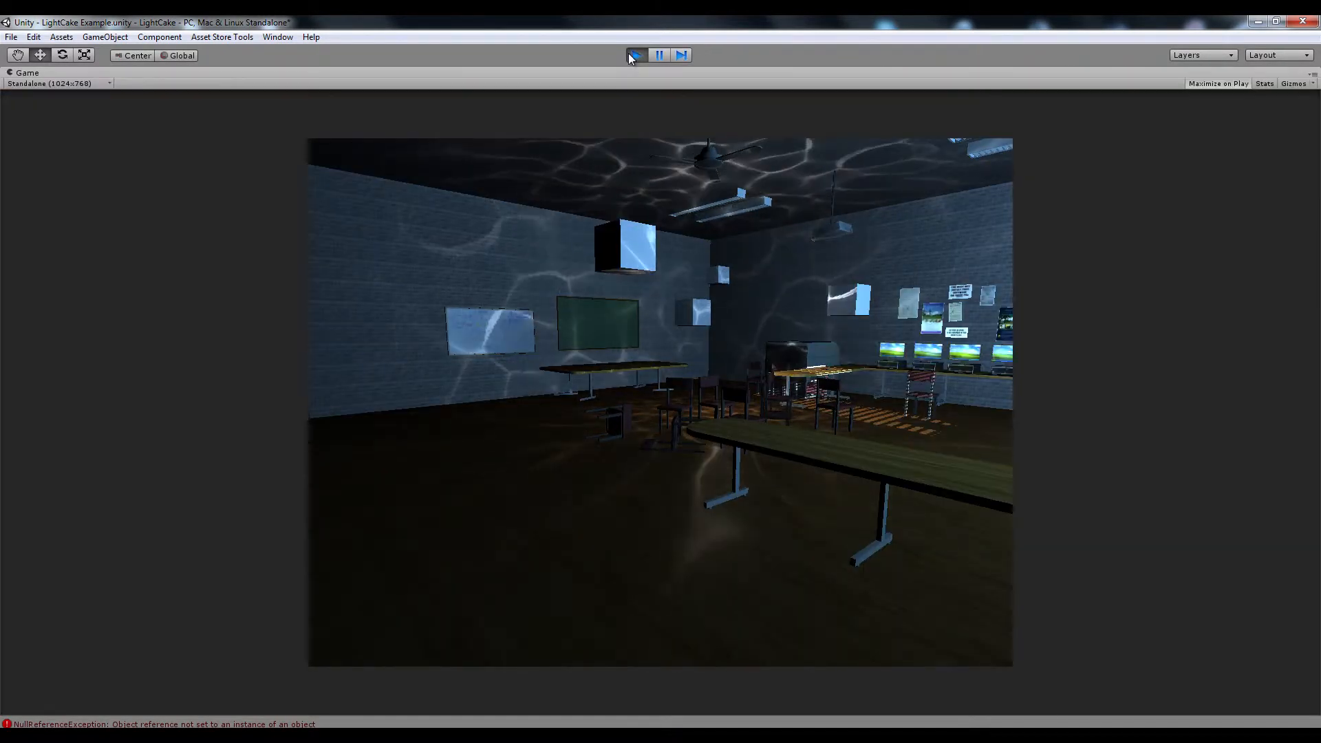
left_click(633, 55)
Set the cookie animation's Fps to 50 and preview the faster caustics in play mode.
left_click(1167, 585)
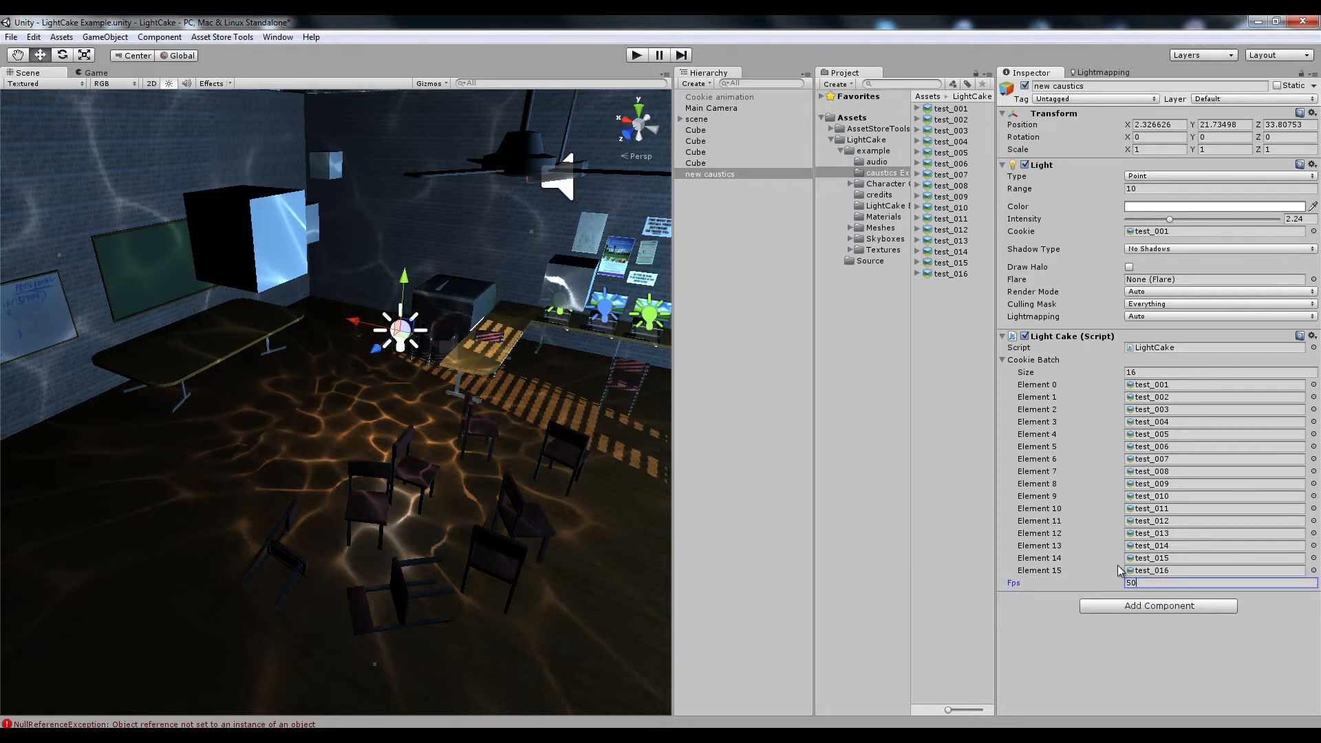
left_click(633, 56)
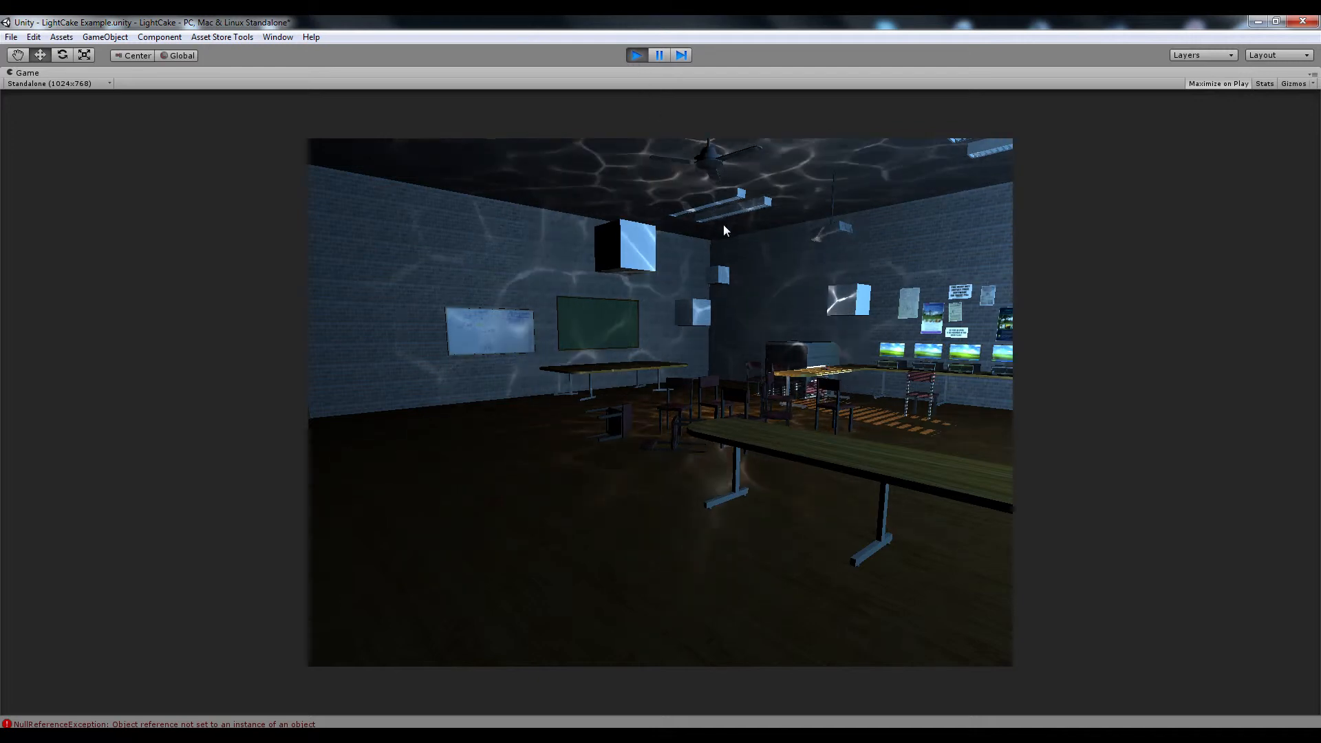
left_click(633, 58)
Set the Light Cake script's Fps to 25.
left_click(1157, 582)
type("25")
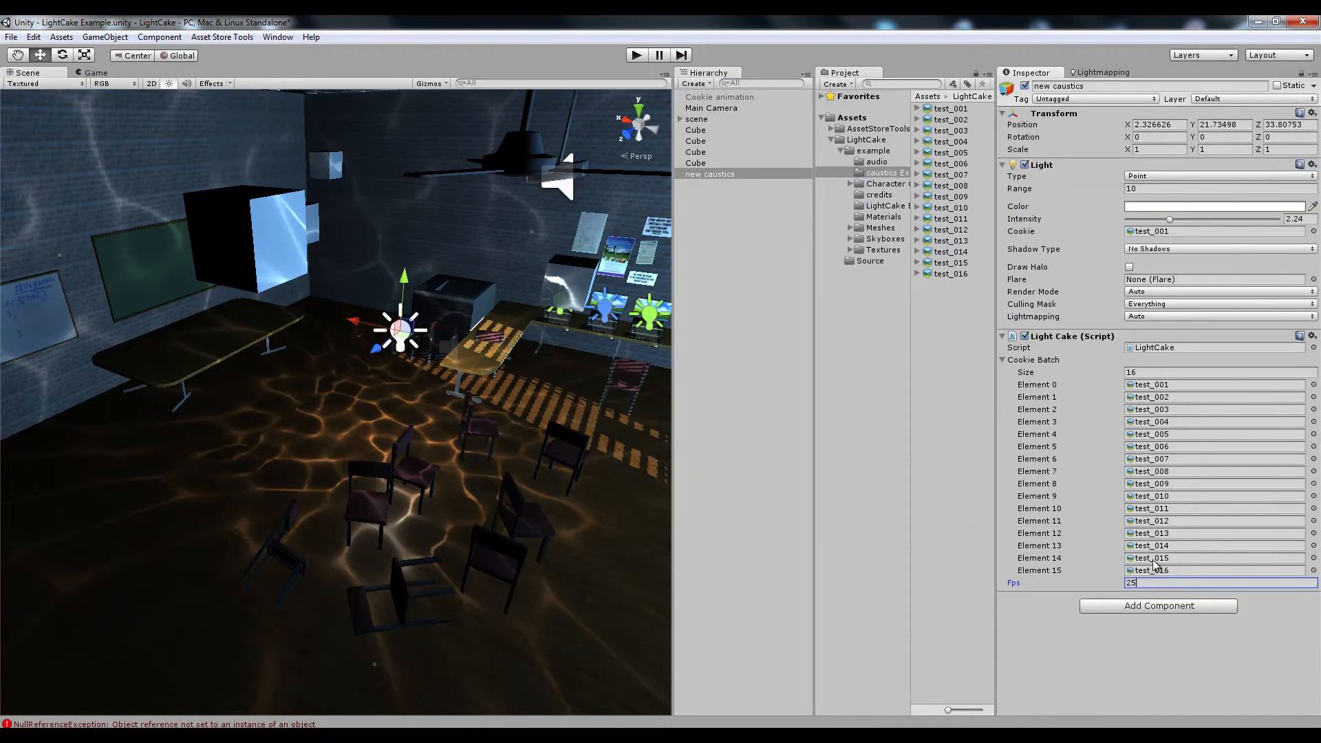
left_click_drag(510, 379, 448, 448, "alt")
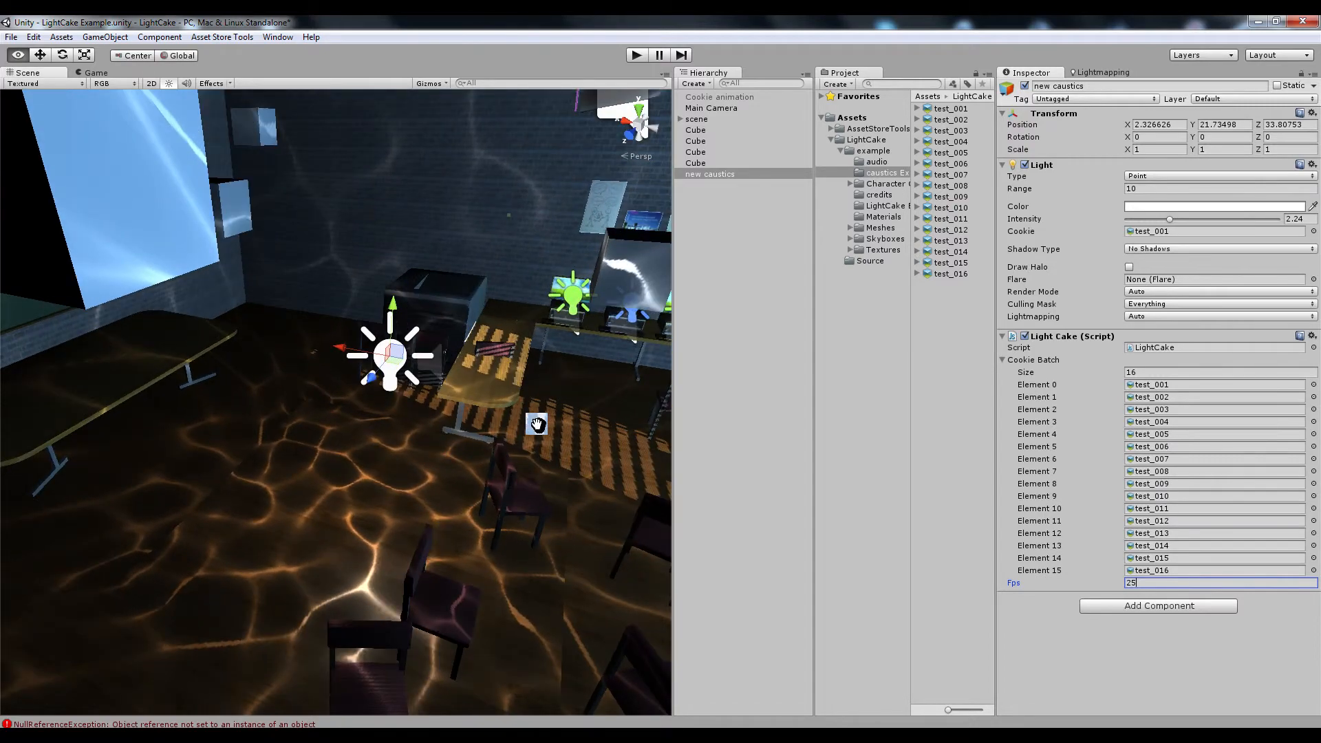